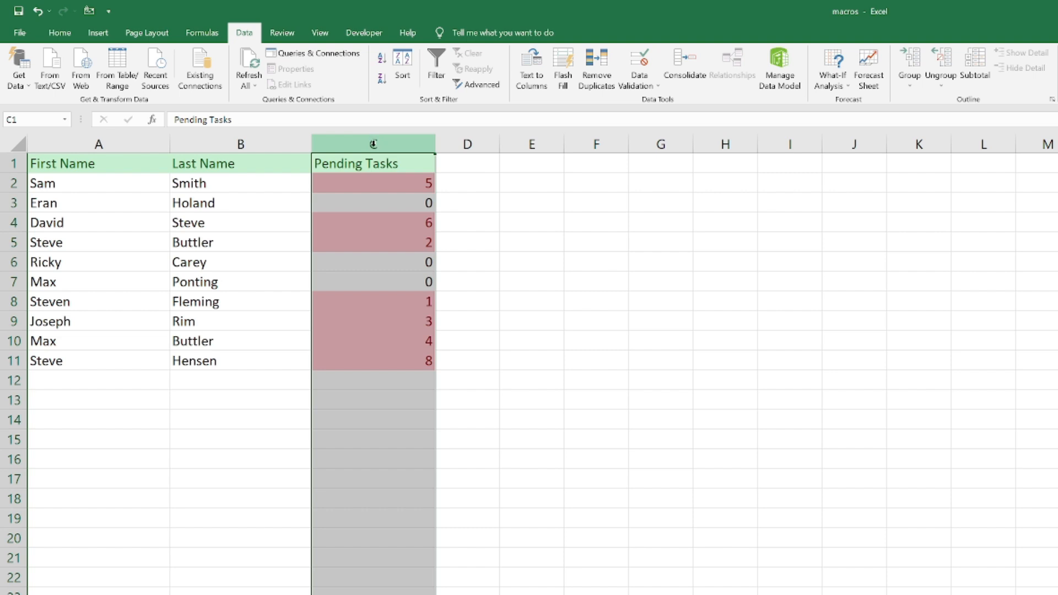
{"action": "left_click", "coordinate": [393, 184]}
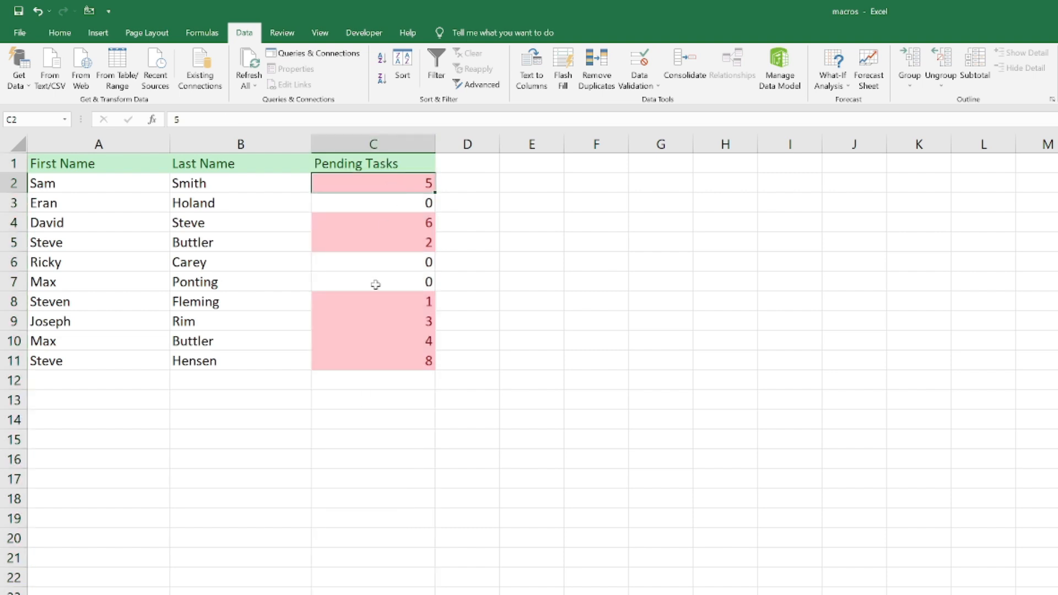
{"action": "left_click", "coordinate": [336, 395]}
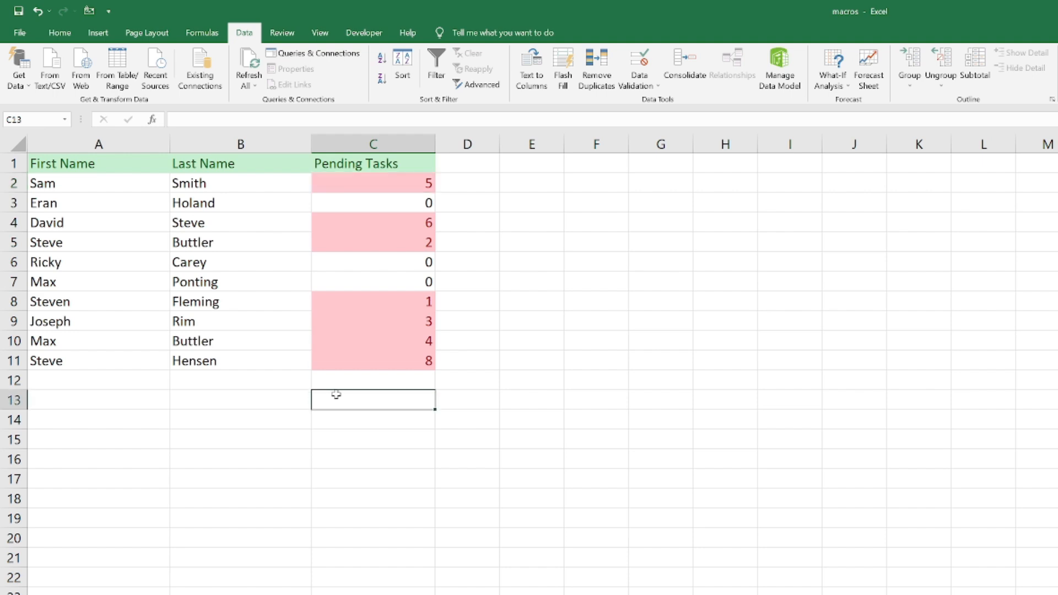
{"action": "left_click", "coordinate": [238, 388]}
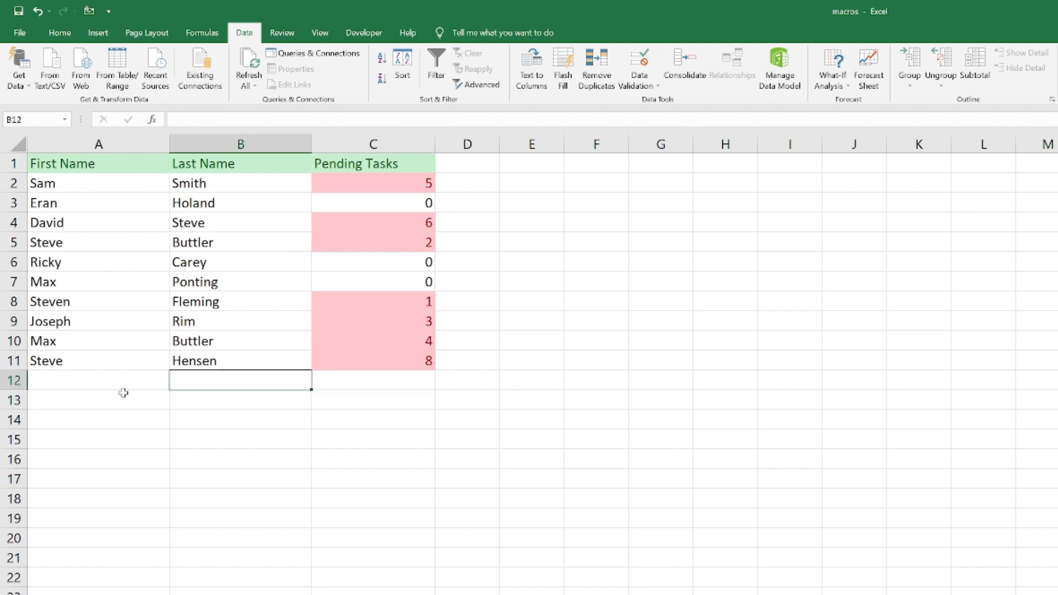
{"action": "left_click", "coordinate": [123, 393]}
{"action": "left_click", "coordinate": [126, 384]}
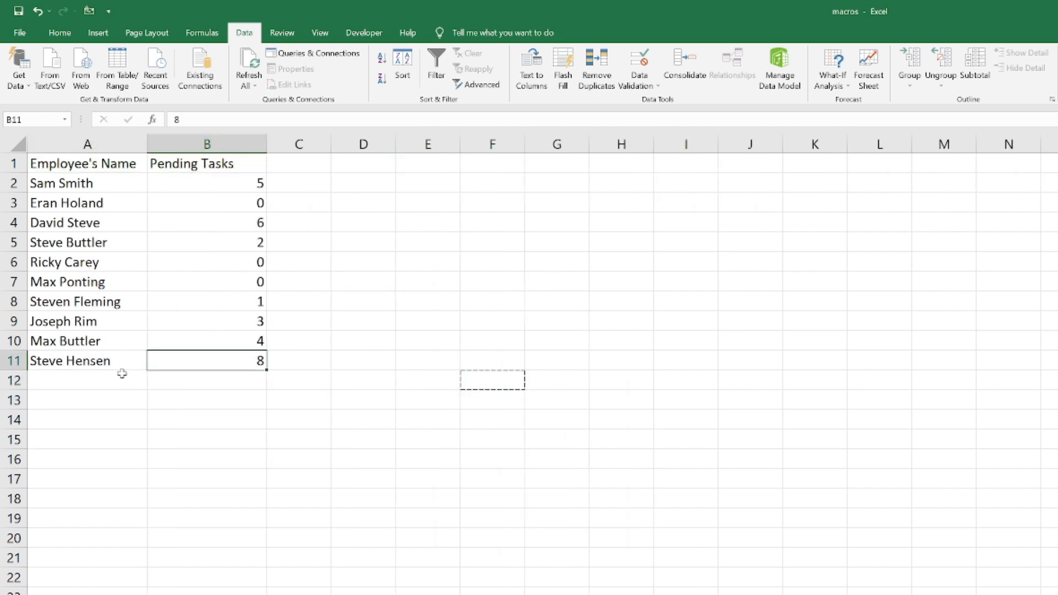
{"action": "left_click", "coordinate": [117, 359]}
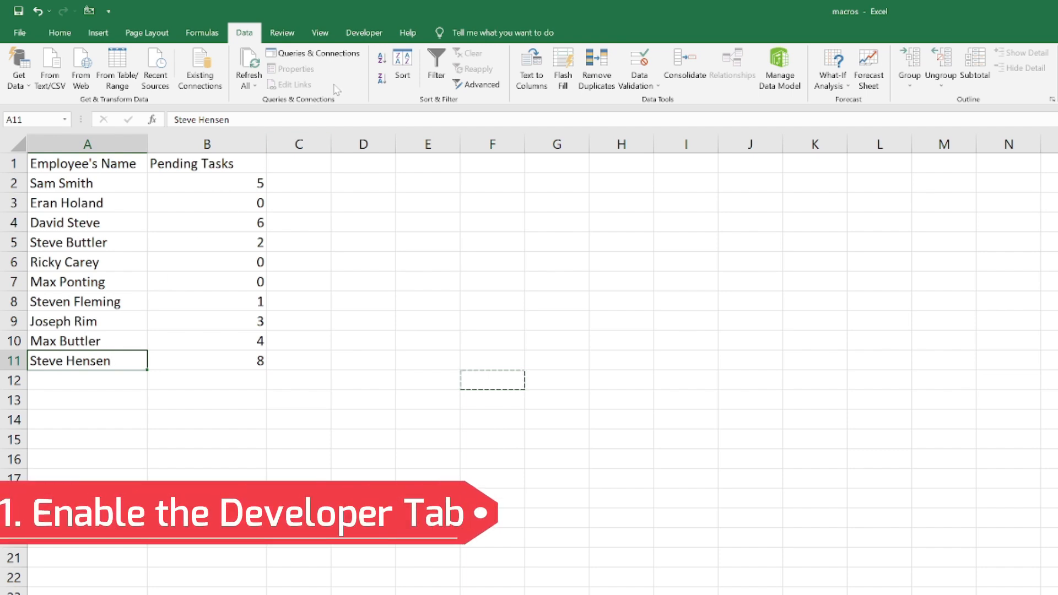
Make sure the Developer tab is enabled among the main tabs in the ribbon customization options.
{"action": "left_click", "coordinate": [363, 36]}
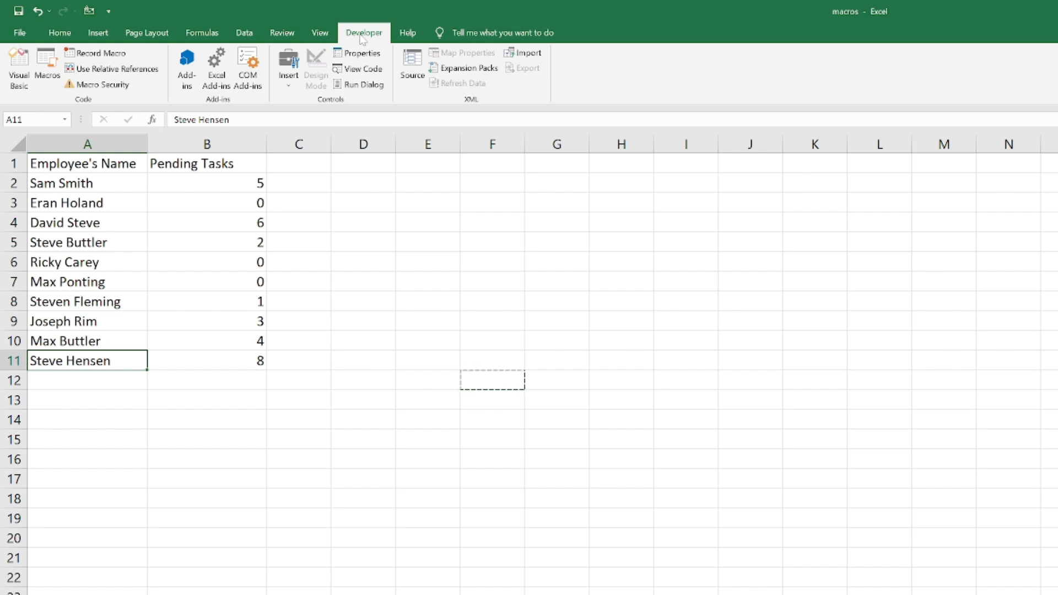
{"action": "left_click", "coordinate": [24, 38]}
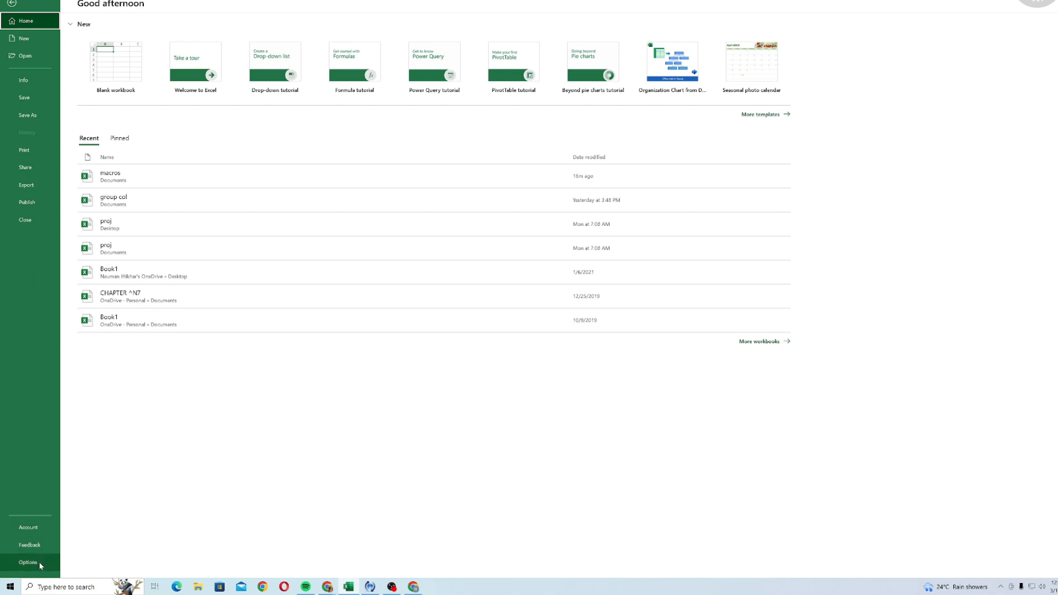
{"action": "left_click", "coordinate": [28, 562]}
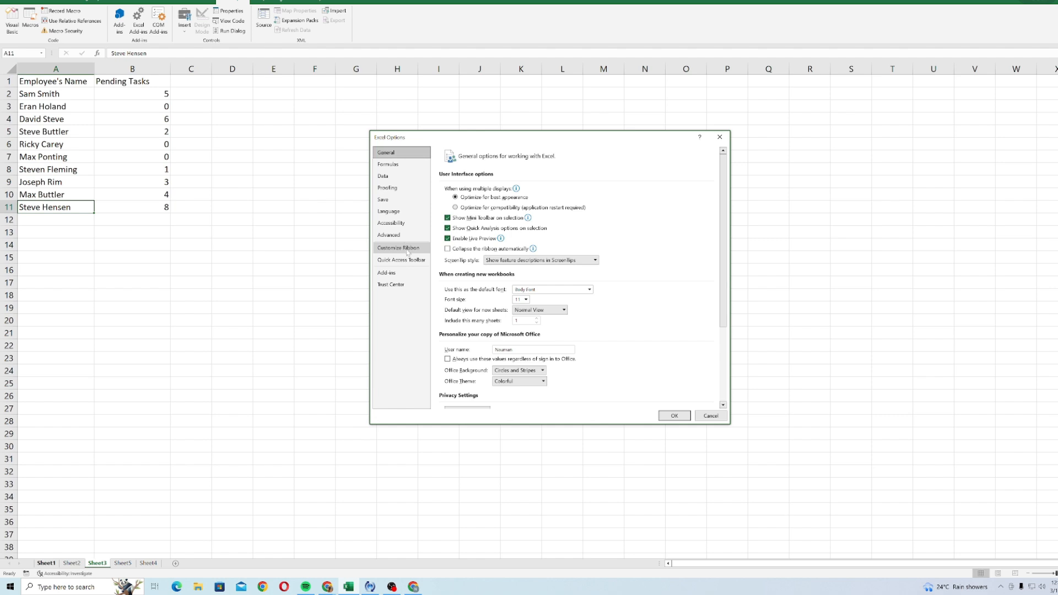
{"action": "left_click", "coordinate": [408, 249]}
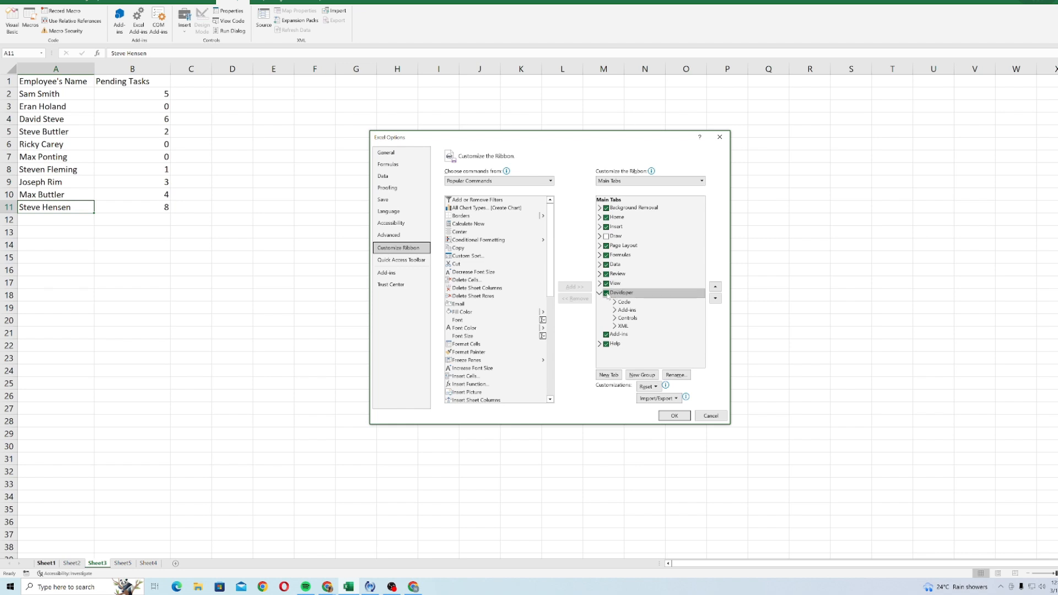
{"action": "left_click", "coordinate": [675, 416]}
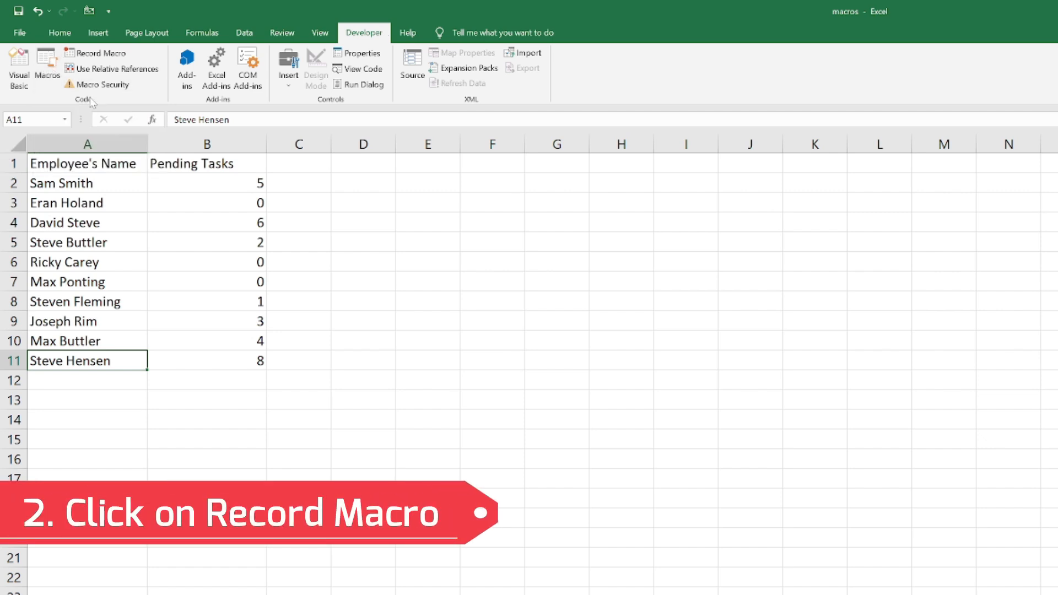
Try to record a macro named "Employee's_Data_macro", stored in This Workbook, with the description "The macro to automate employee's sheet".
{"action": "left_click", "coordinate": [93, 53]}
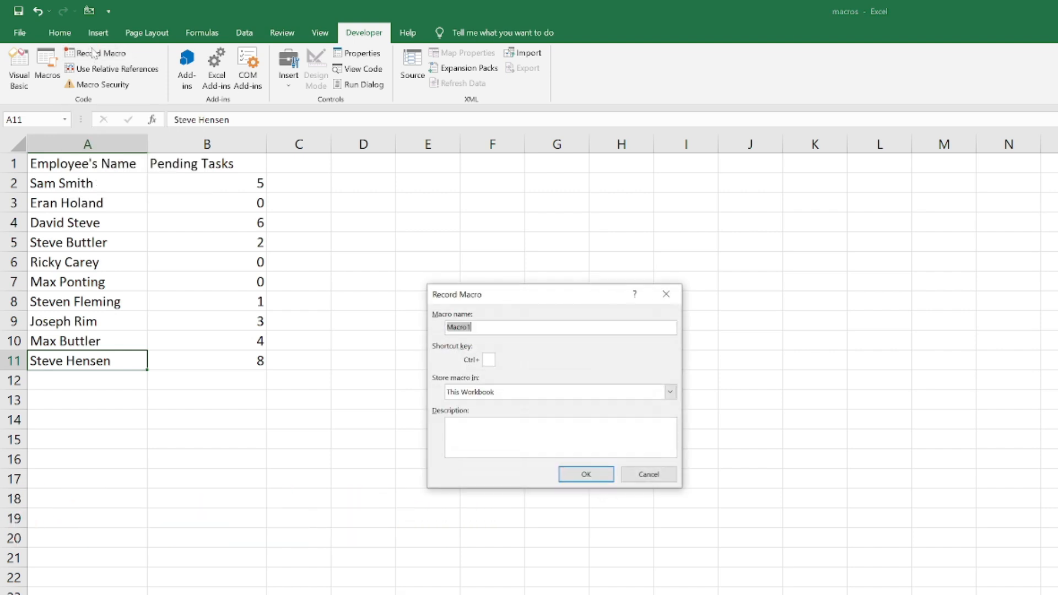
{"action": "left_click", "coordinate": [477, 327]}
{"action": "left_click_drag", "start_coordinate": [474, 327], "coordinate": [446, 328]}
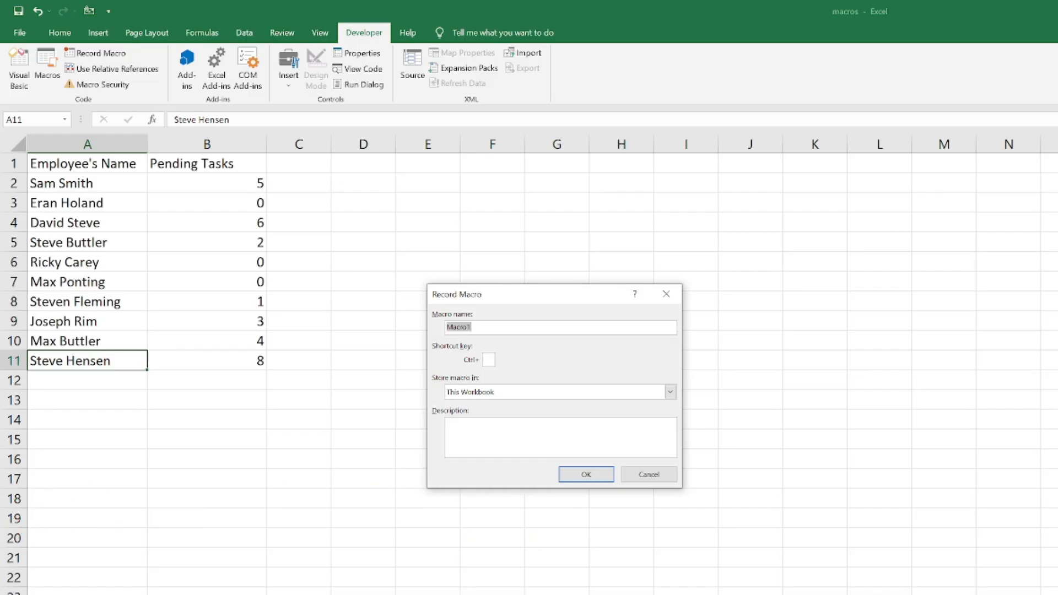
{"action": "key", "text": "BackSpace"}
{"action": "type", "text": "Employee's_Data_macro"}
{"action": "left_click", "coordinate": [532, 432]}
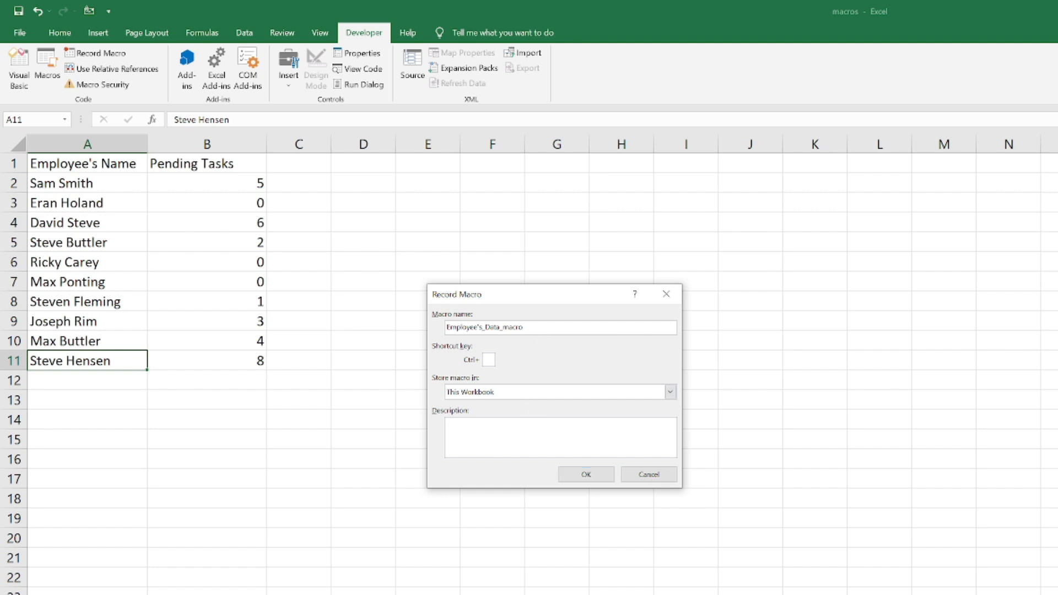
{"action": "type", "text": "The macro to automate employee's sheet"}
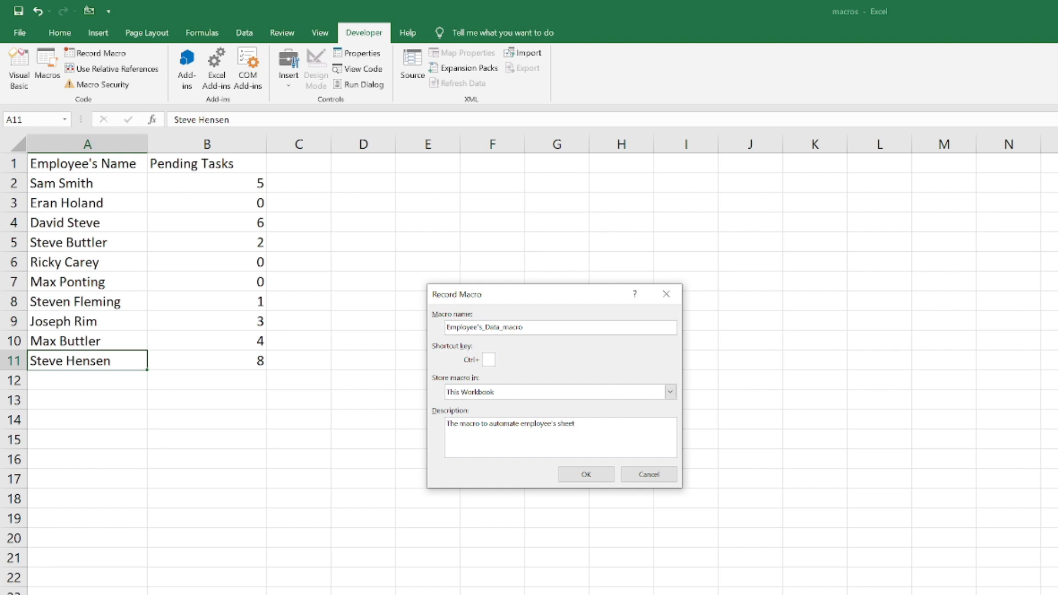
{"action": "left_click", "coordinate": [578, 476]}
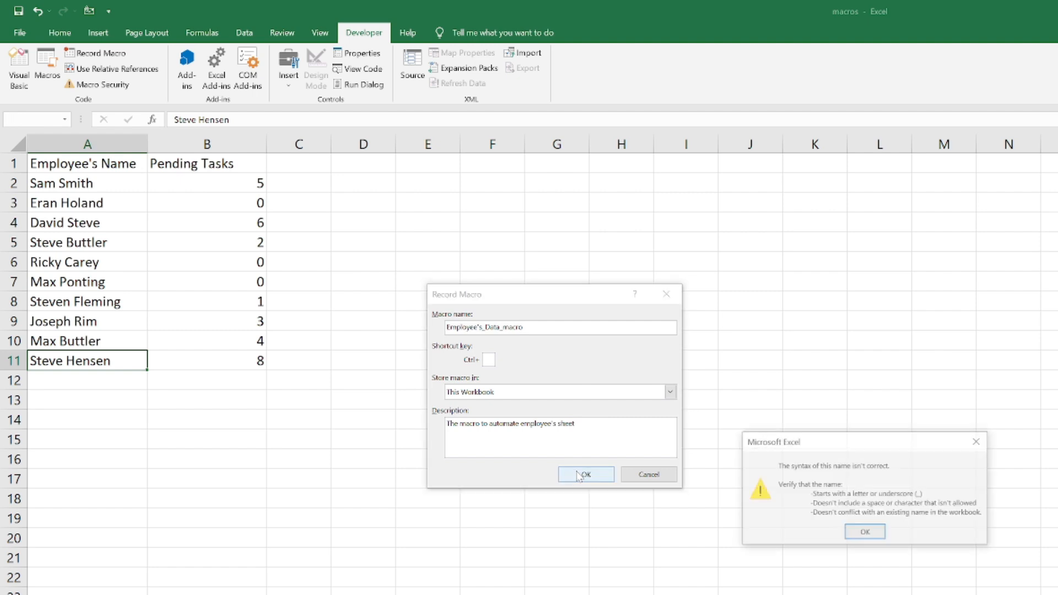
Remove the invalid apostrophe from the macro's name and start the recording.
{"action": "left_click", "coordinate": [976, 442]}
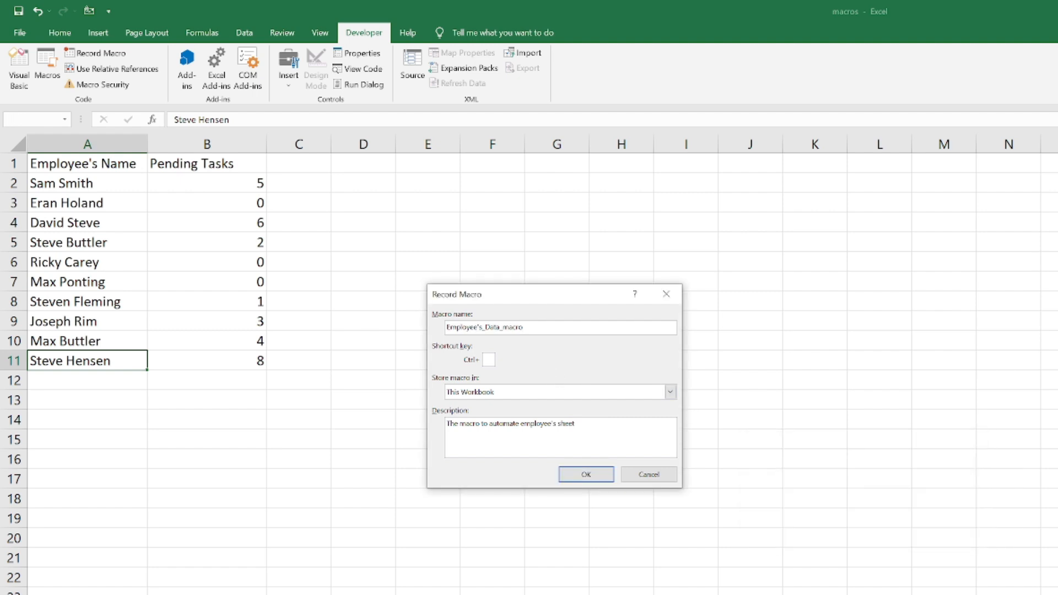
{"action": "key", "text": "BackSpace"}
{"action": "left_click", "coordinate": [598, 474]}
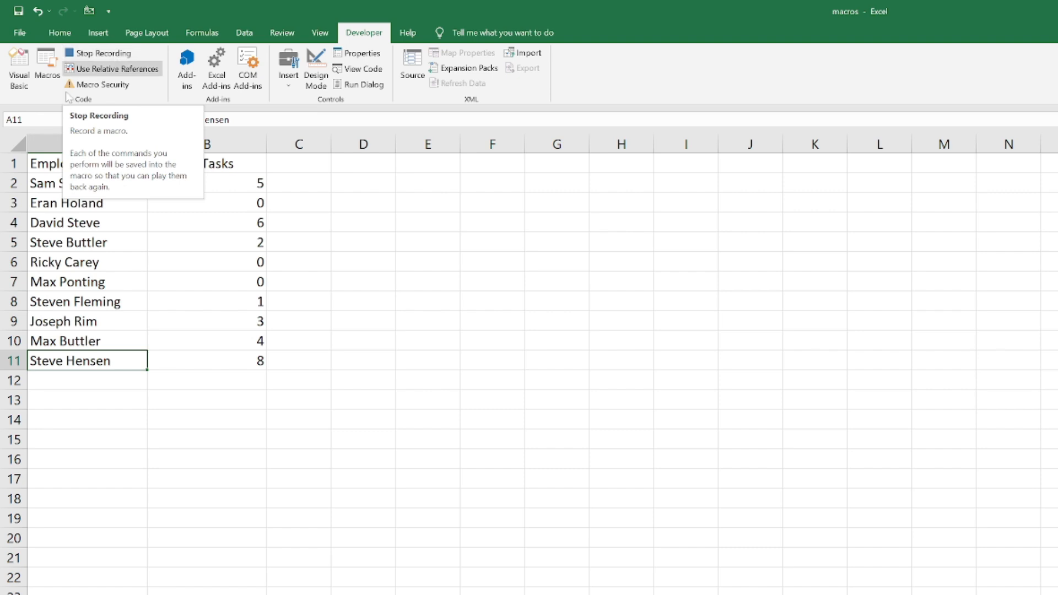
Insert a blank column between the Employee's Name and Pending Tasks columns.
{"action": "left_click", "coordinate": [68, 183]}
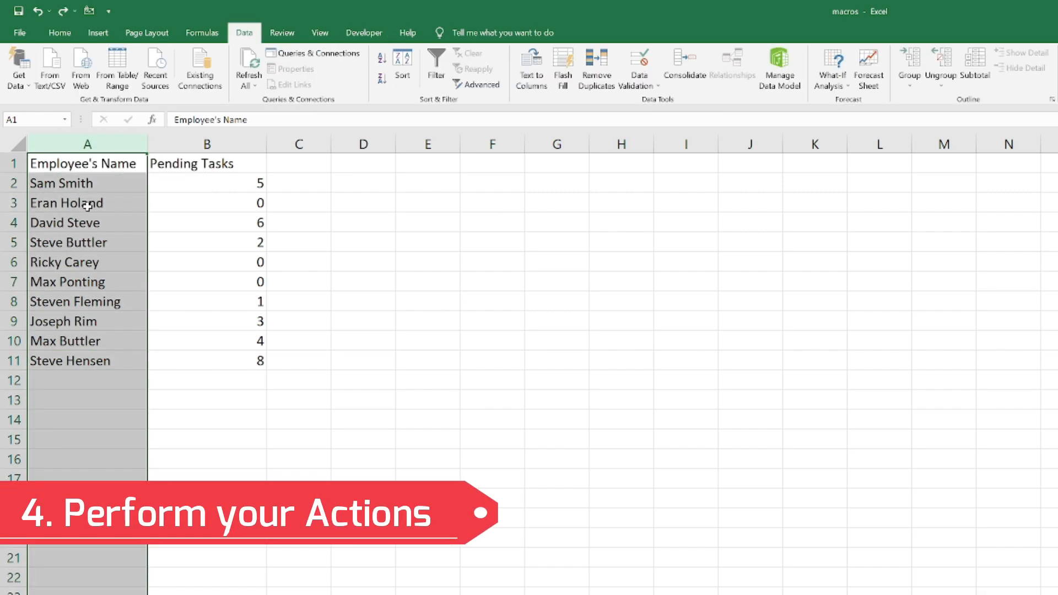
{"action": "left_click", "coordinate": [183, 139]}
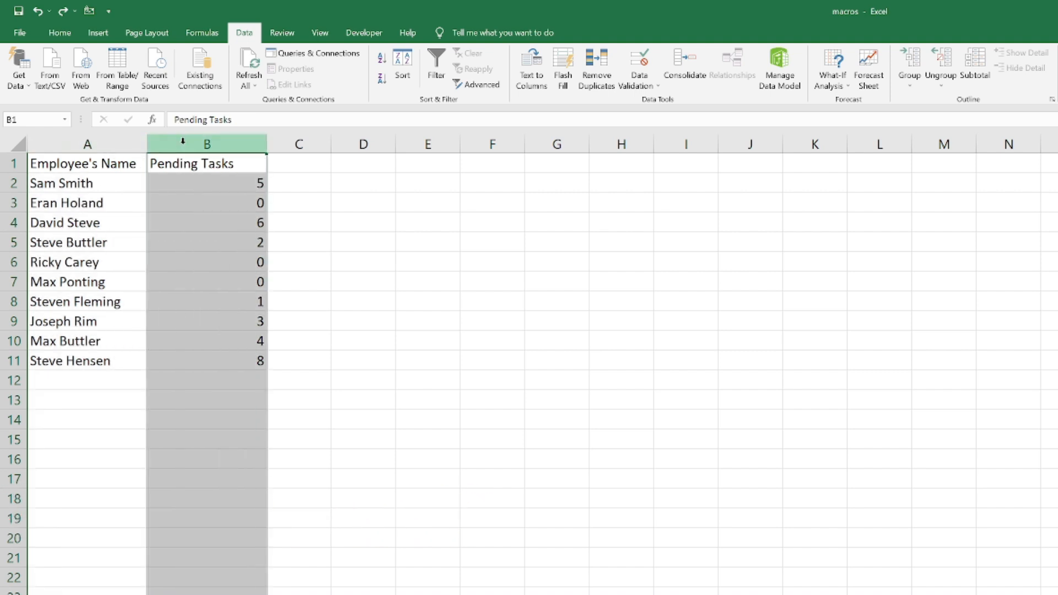
{"action": "right_click", "coordinate": [186, 142]}
{"action": "left_click", "coordinate": [252, 263]}
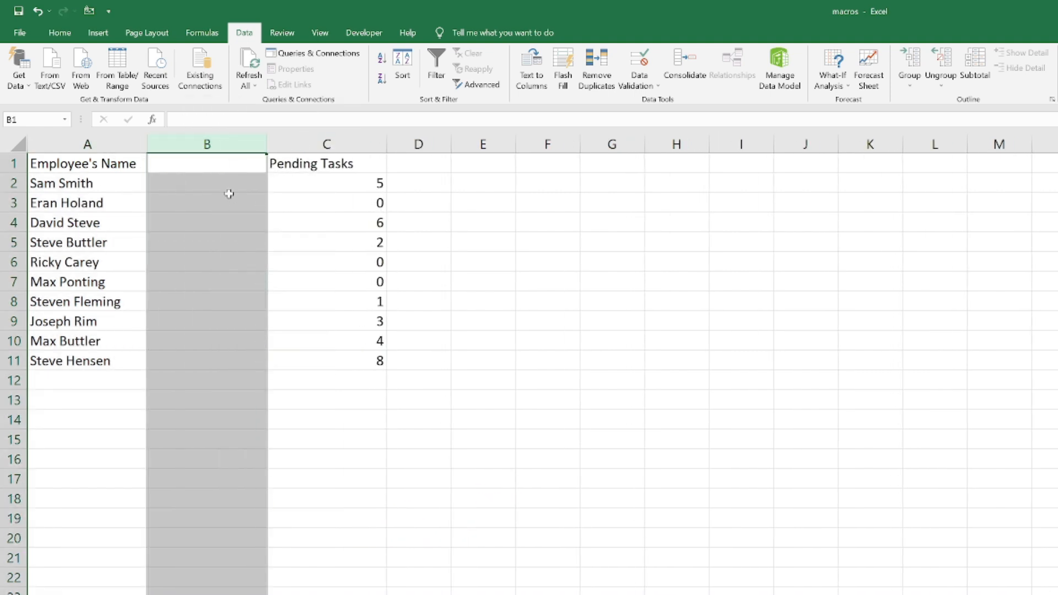
{"action": "left_click", "coordinate": [189, 172]}
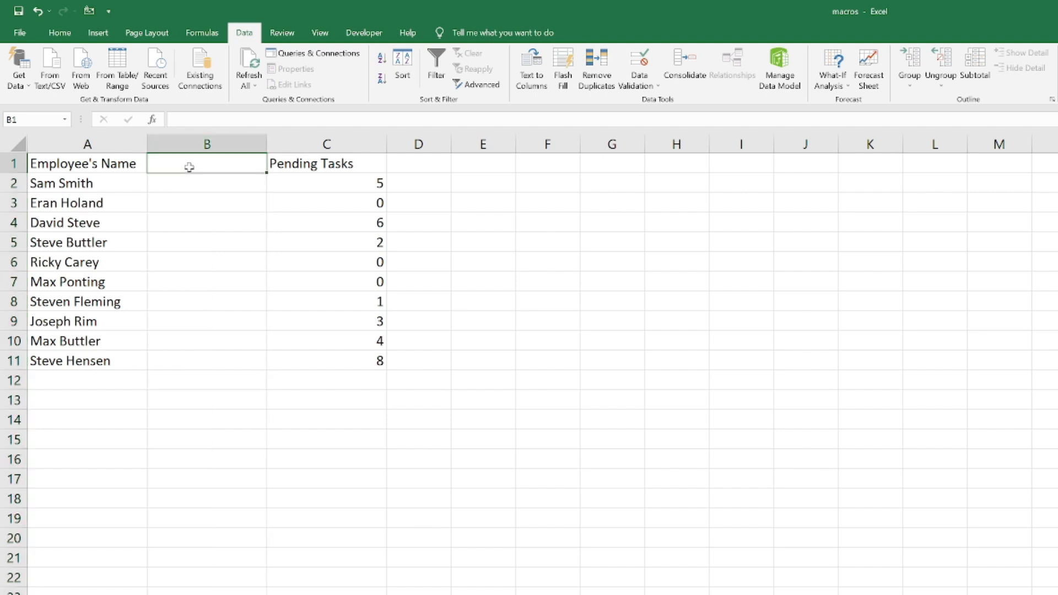
Split the full names in A2:A11 into two columns with Text to Columns, delimited by spaces, in General format with destination $A$2.
{"action": "left_click", "coordinate": [124, 186]}
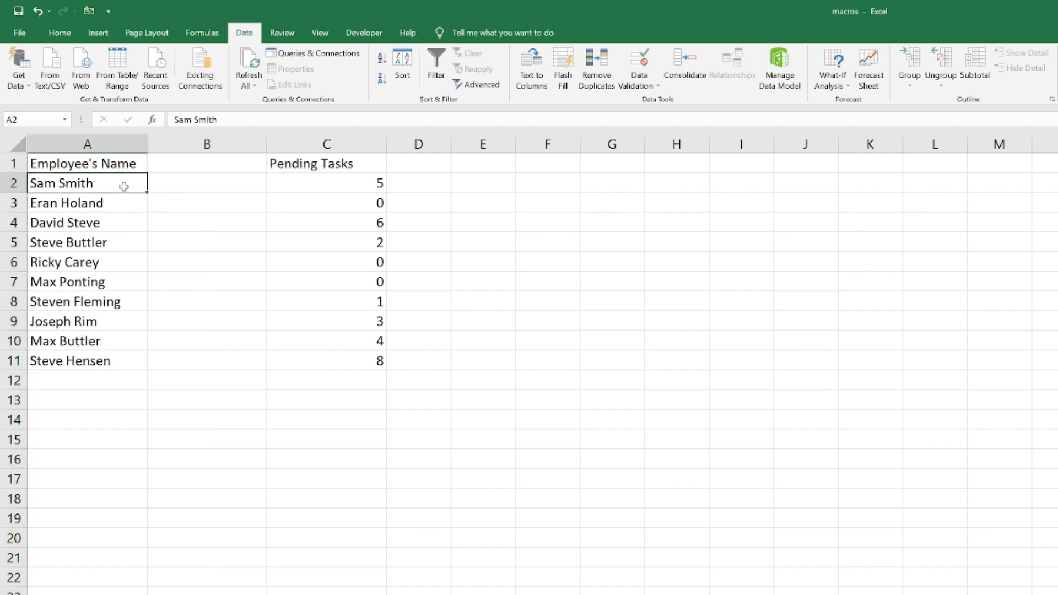
{"action": "key", "text": "shift+Down"}
{"action": "key", "text": "shift+Down"}
{"action": "key", "text": "shift+Down"}
{"action": "key", "text": "shift+Down"}
{"action": "key", "text": "shift+Down"}
{"action": "key", "text": "shift+Down"}
{"action": "key", "text": "shift+Down"}
{"action": "key", "text": "shift+Down"}
{"action": "key", "text": "shift+Down"}
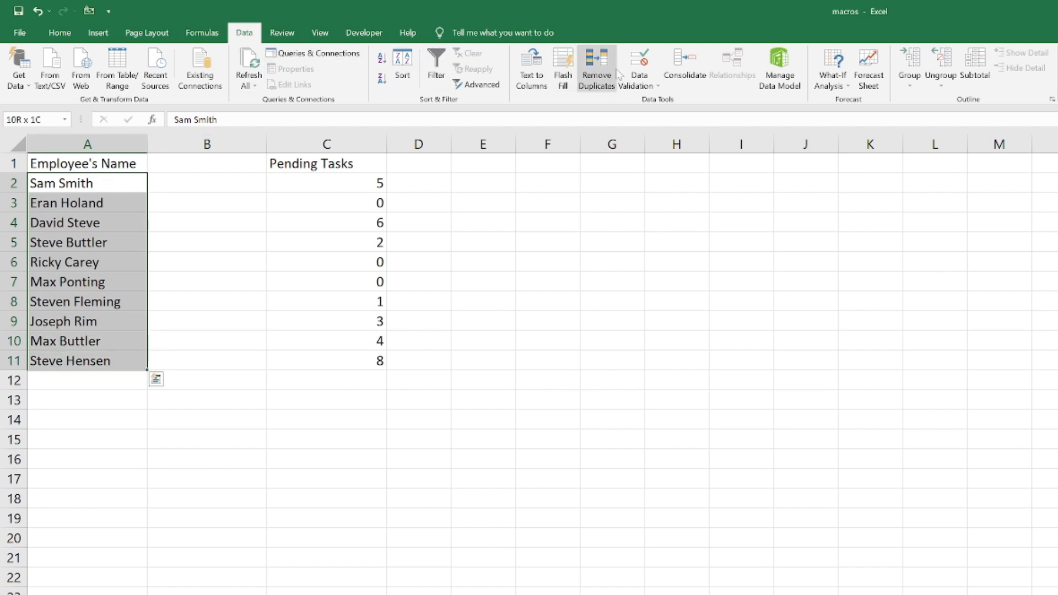
{"action": "left_click", "coordinate": [539, 82]}
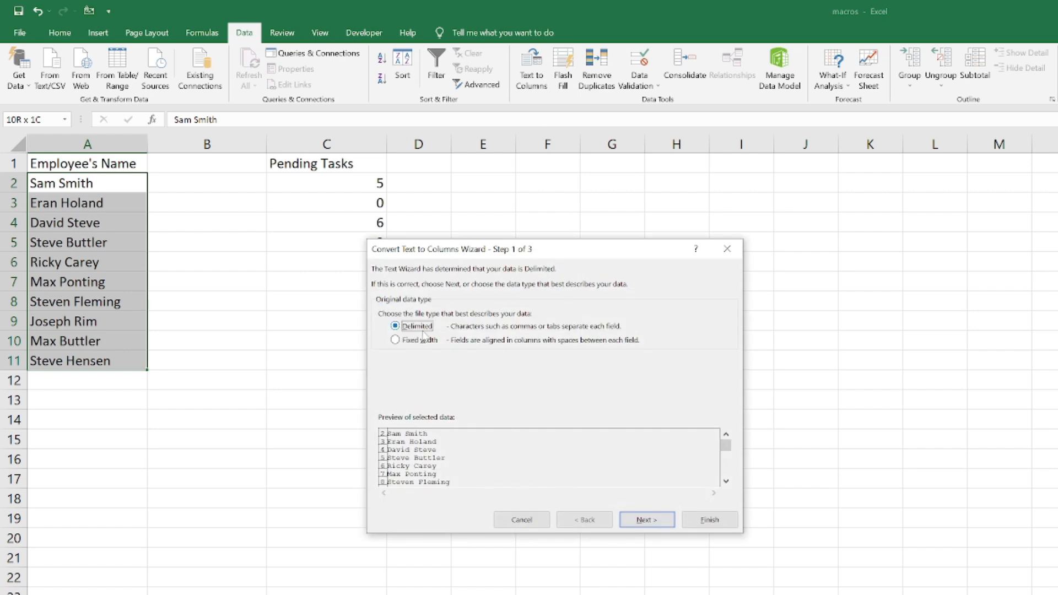
{"action": "left_click", "coordinate": [646, 522]}
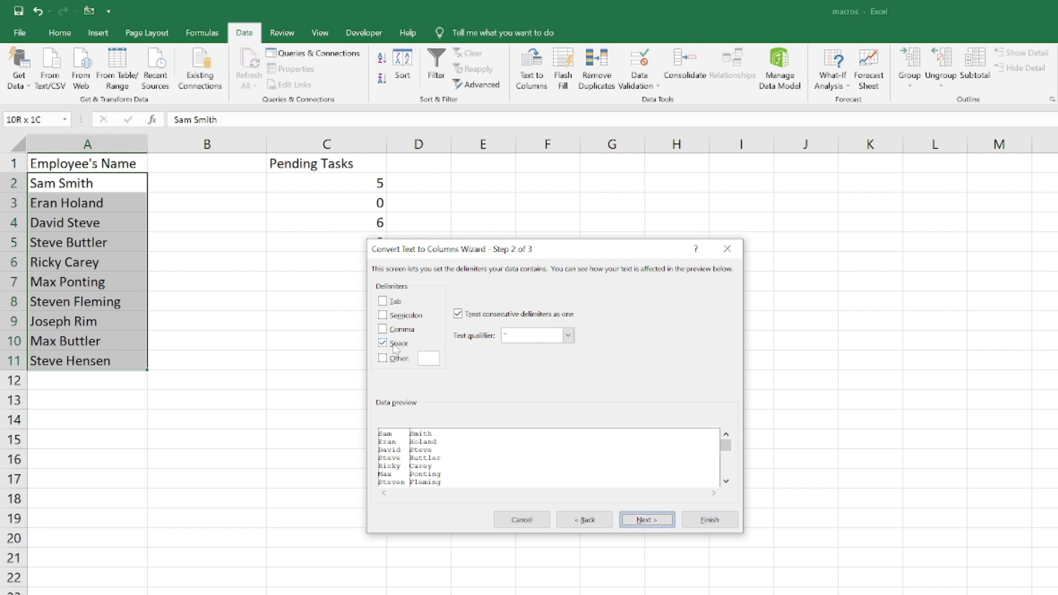
{"action": "left_click", "coordinate": [659, 521]}
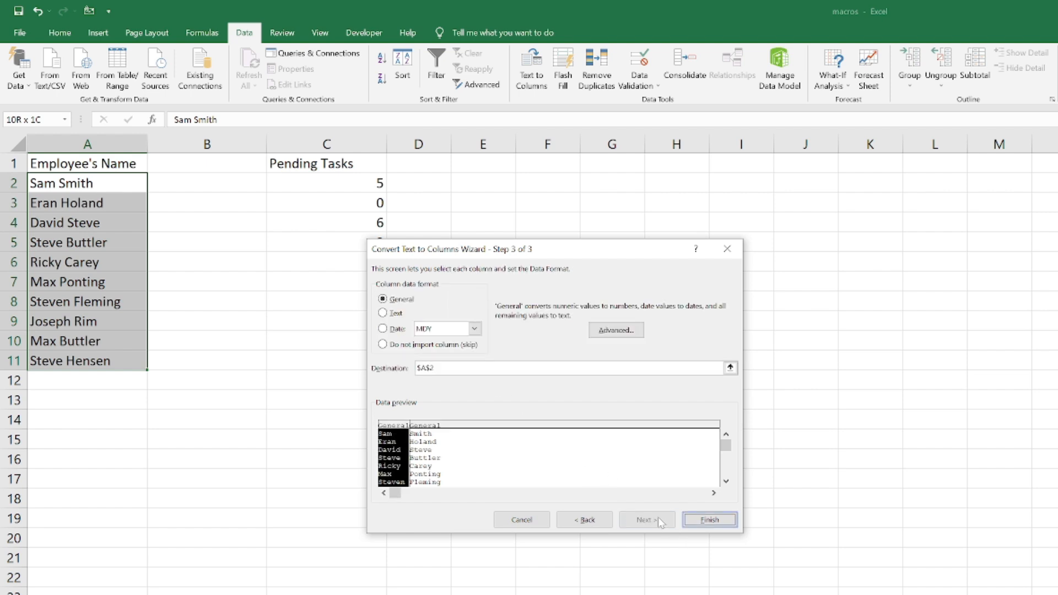
{"action": "left_click", "coordinate": [713, 521]}
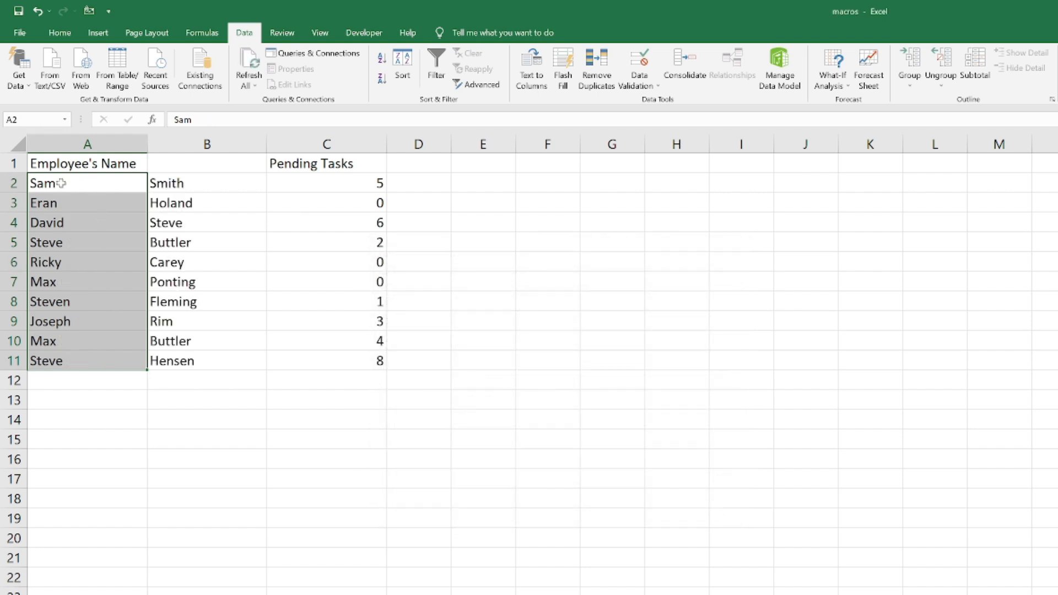
Replace the header in A1 with "First Name" and enter "Last Name" as the header in B1.
{"action": "left_click", "coordinate": [93, 163]}
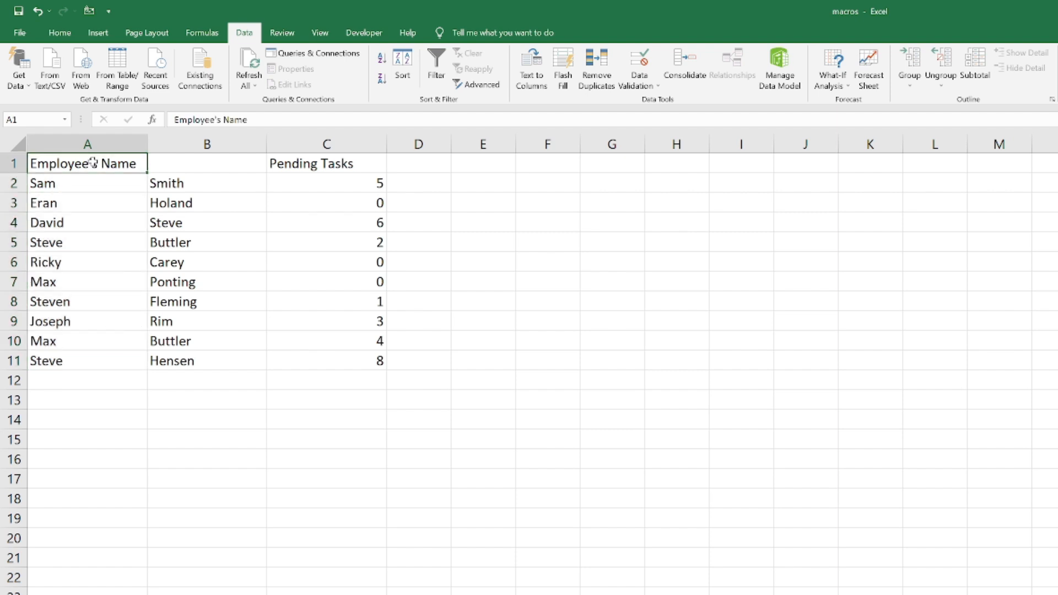
{"action": "key", "text": "BackSpace"}
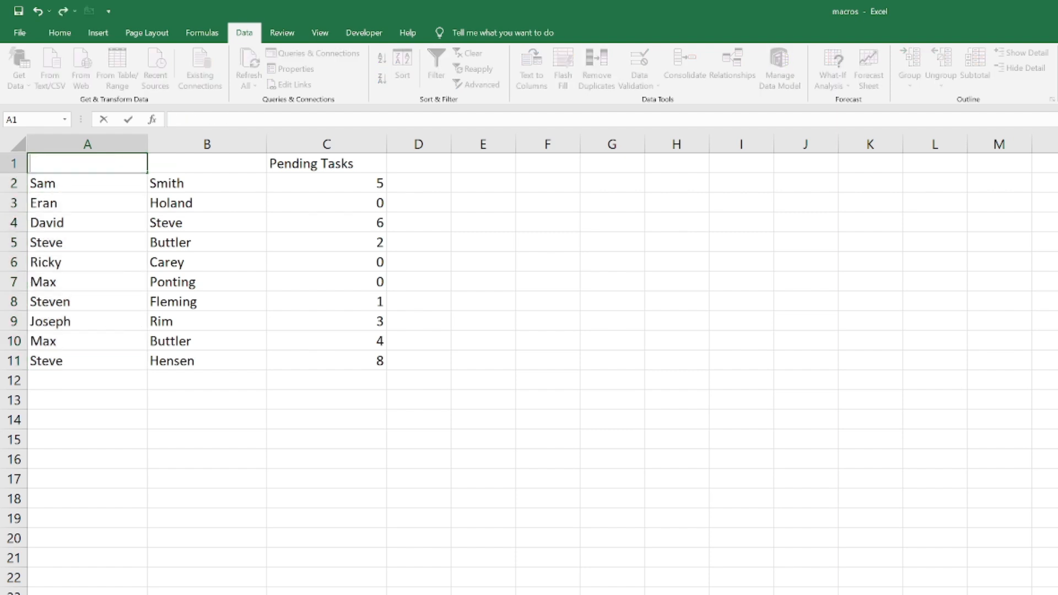
{"action": "type", "text": "First Name"}
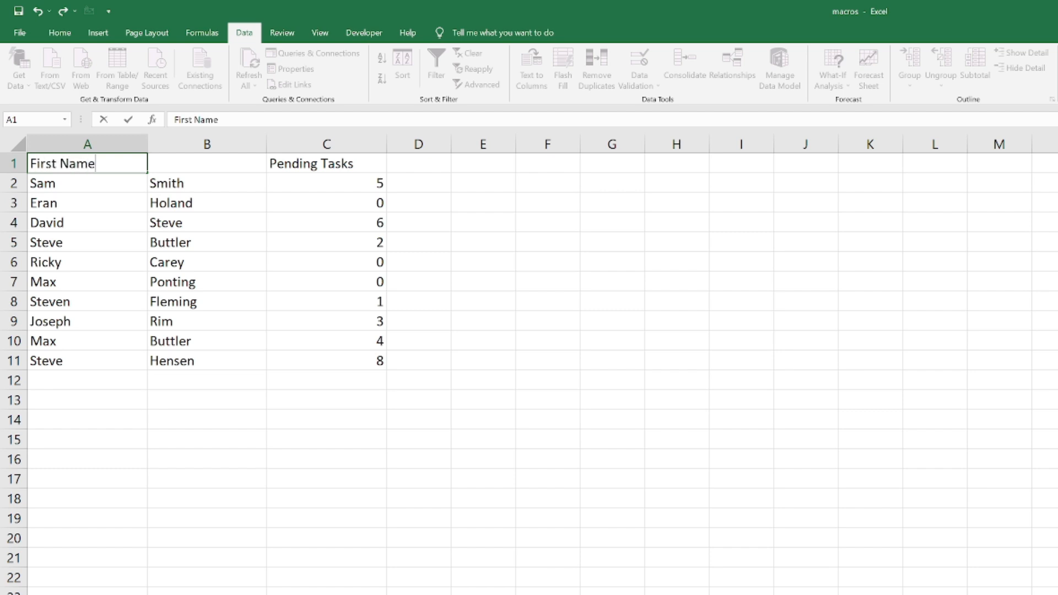
{"action": "key", "text": "Tab"}
{"action": "type", "text": "Lasr"}
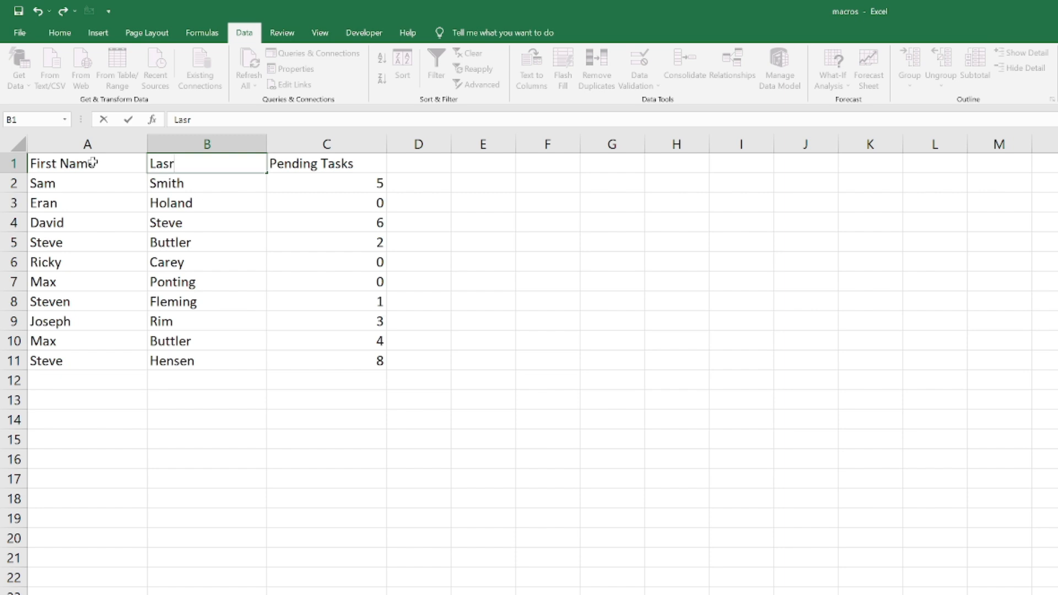
{"action": "key", "text": "BackSpace"}
{"action": "type", "text": "t Name"}
{"action": "key", "text": "Tab"}
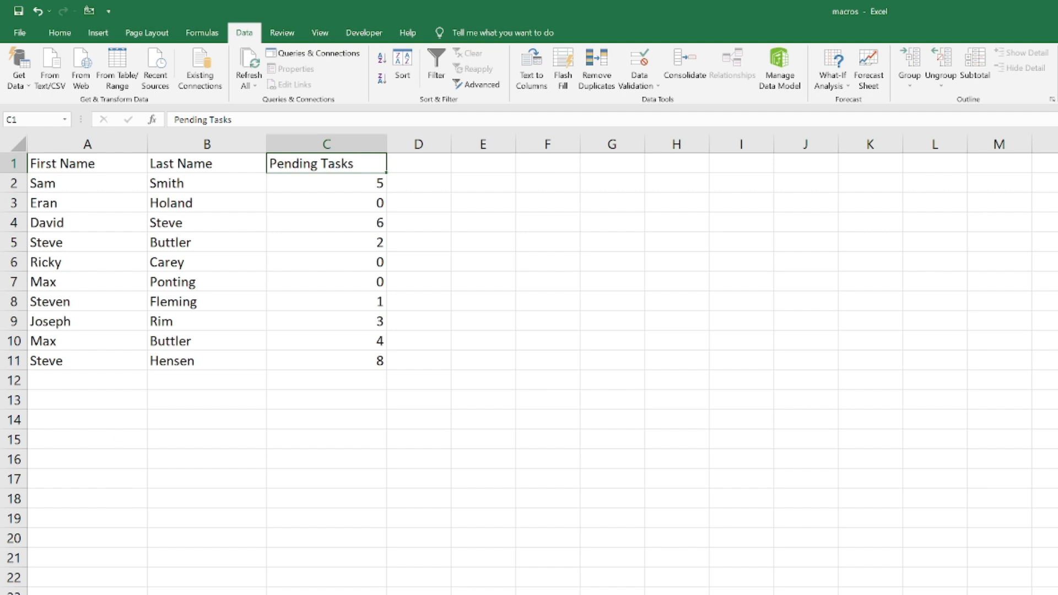
Apply the Good cell style to the header cells A1:C1.
{"action": "key", "text": "ctrl+shift+f"}
{"action": "left_click", "coordinate": [102, 177]}
{"action": "left_click", "coordinate": [98, 161]}
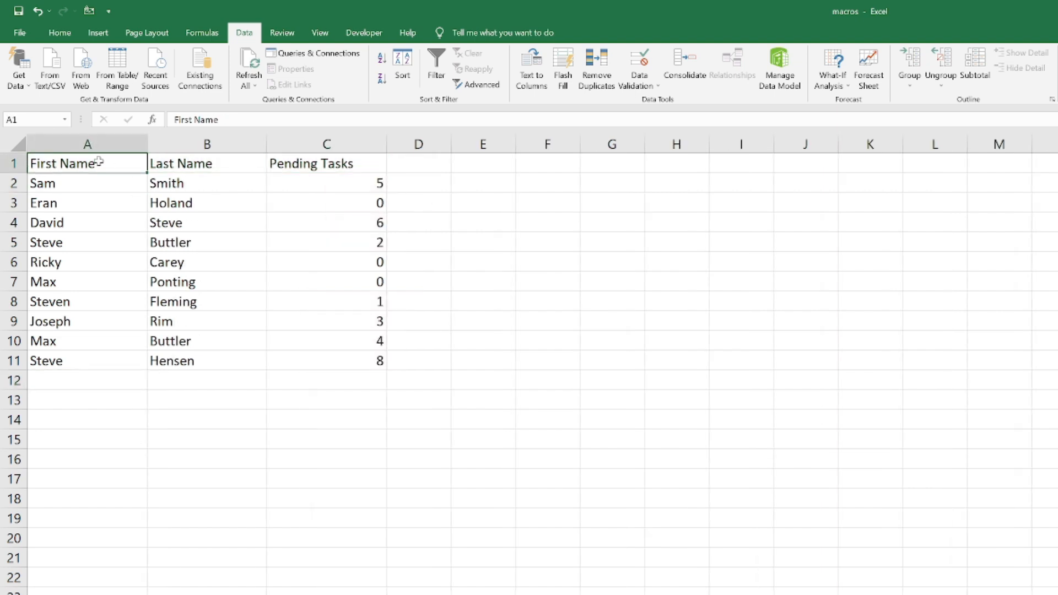
{"action": "key", "text": "shift+Right"}
{"action": "key", "text": "shift+Right"}
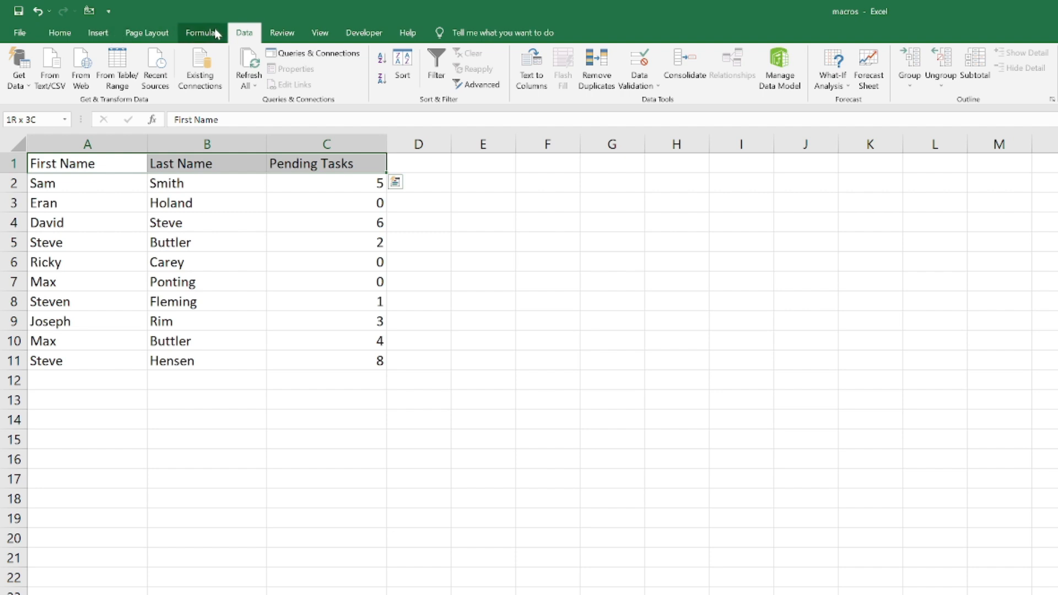
{"action": "left_click", "coordinate": [59, 33]}
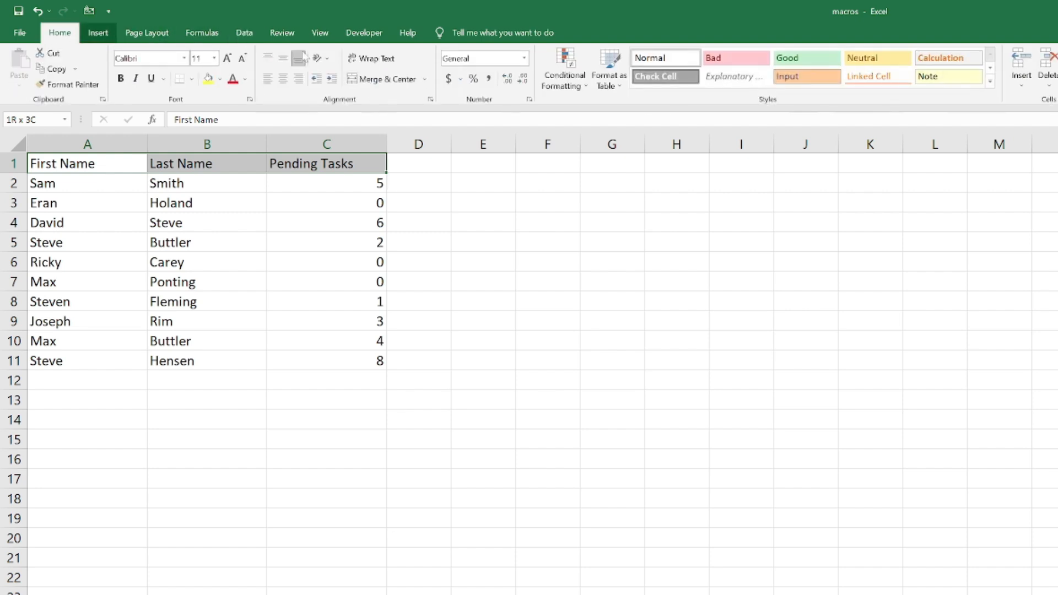
{"action": "left_click", "coordinate": [806, 58]}
Add a conditional formatting rule to C2:C11 that highlights values greater than 0 with Light Red Fill with Dark Red Text.
{"action": "left_click", "coordinate": [328, 186]}
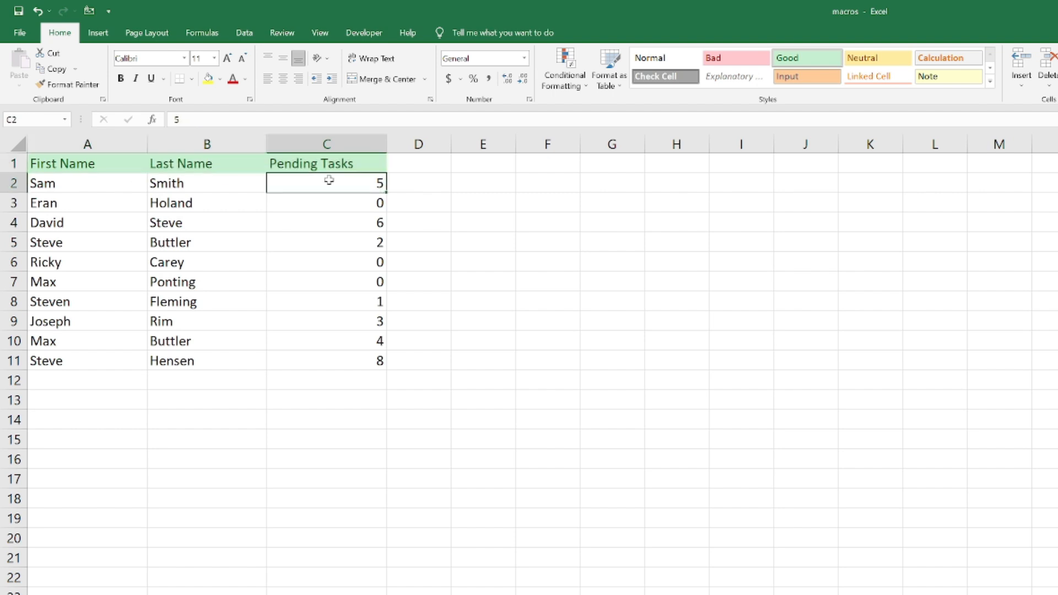
{"action": "key", "text": "shift+Down"}
{"action": "key", "text": "shift+Down"}
{"action": "key", "text": "shift+Down"}
{"action": "key", "text": "shift+Down"}
{"action": "key", "text": "shift+Down"}
{"action": "key", "text": "shift+Down"}
{"action": "key", "text": "shift+Down"}
{"action": "key", "text": "shift+Down"}
{"action": "key", "text": "shift+Down"}
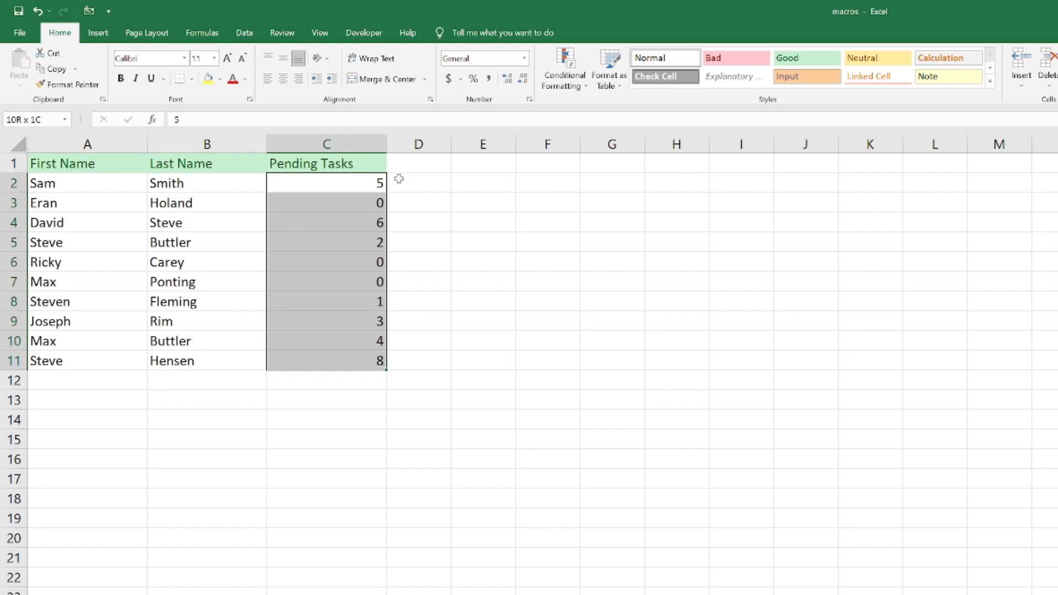
{"action": "left_click", "coordinate": [565, 72]}
{"action": "mouse_move", "coordinate": [610, 112]}
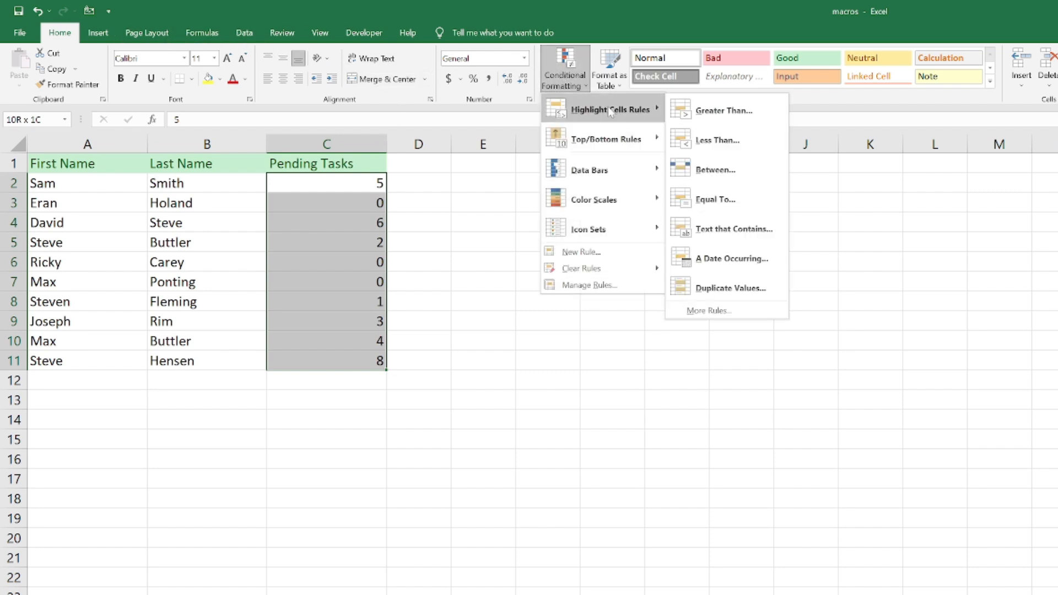
{"action": "left_click", "coordinate": [714, 113]}
{"action": "type", "text": "4"}
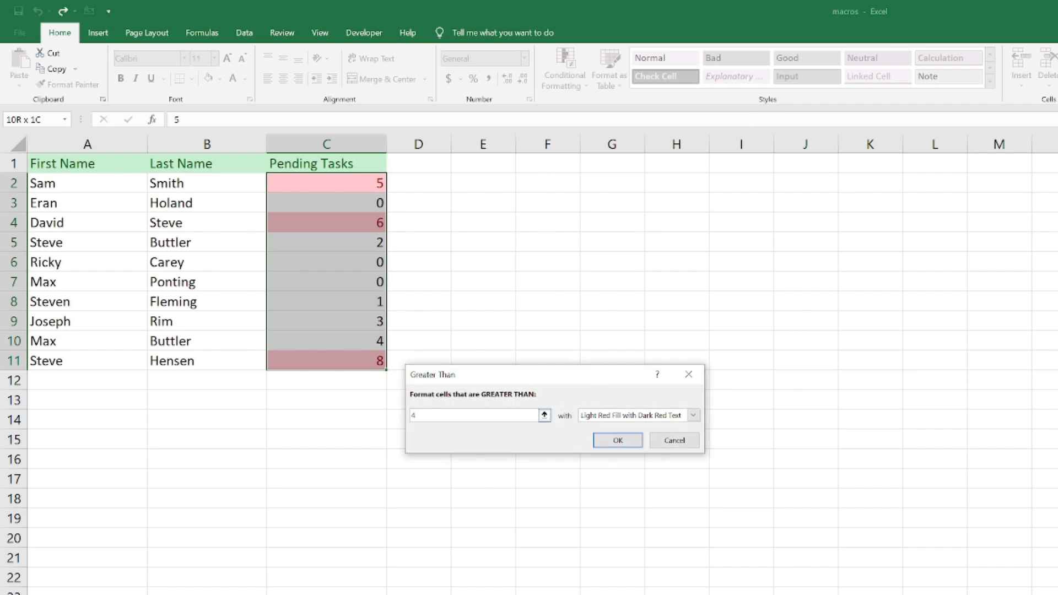
{"action": "key", "text": "BackSpace"}
{"action": "type", "text": "0"}
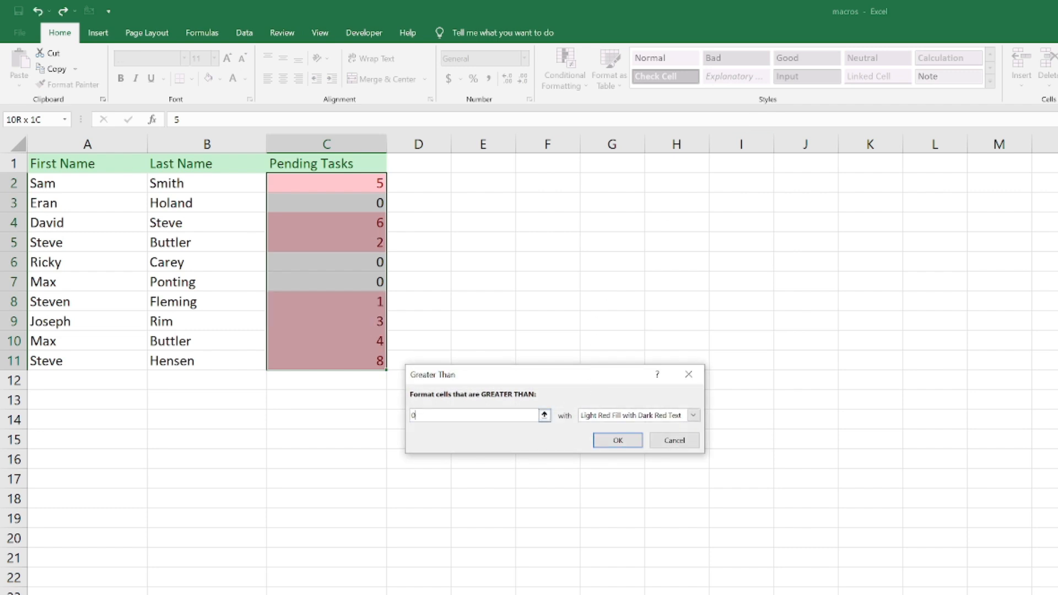
{"action": "left_click", "coordinate": [618, 440]}
{"action": "left_click", "coordinate": [482, 379]}
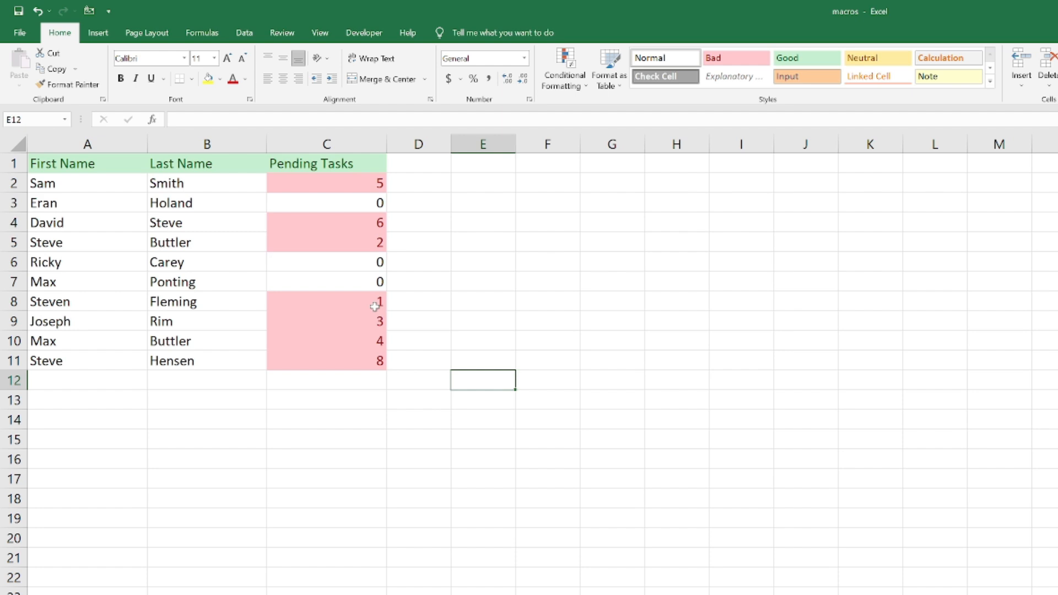
Stop recording the macro.
{"action": "left_click", "coordinate": [654, 298]}
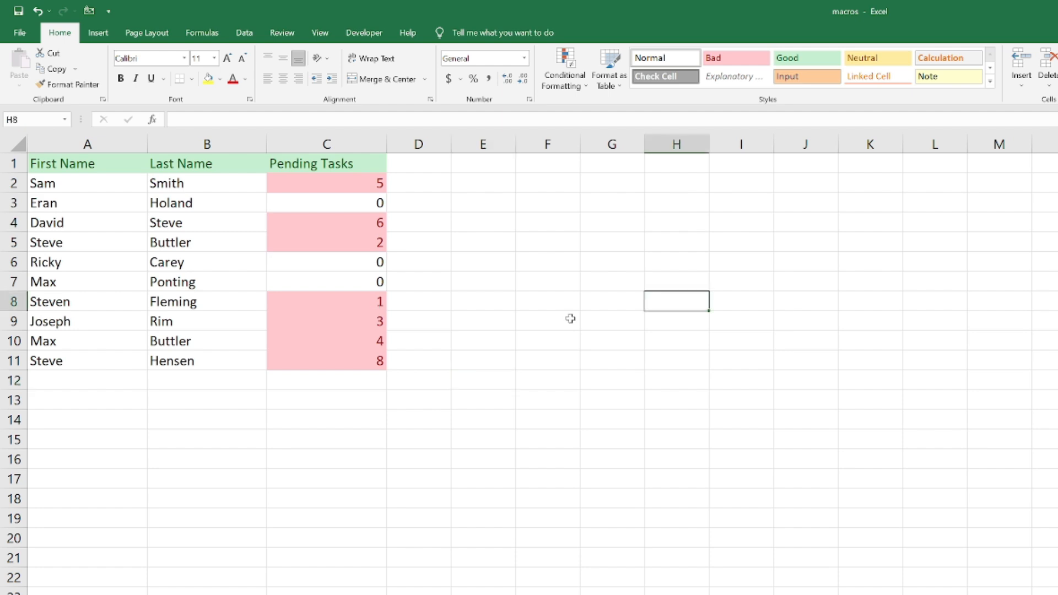
{"action": "left_click", "coordinate": [381, 37]}
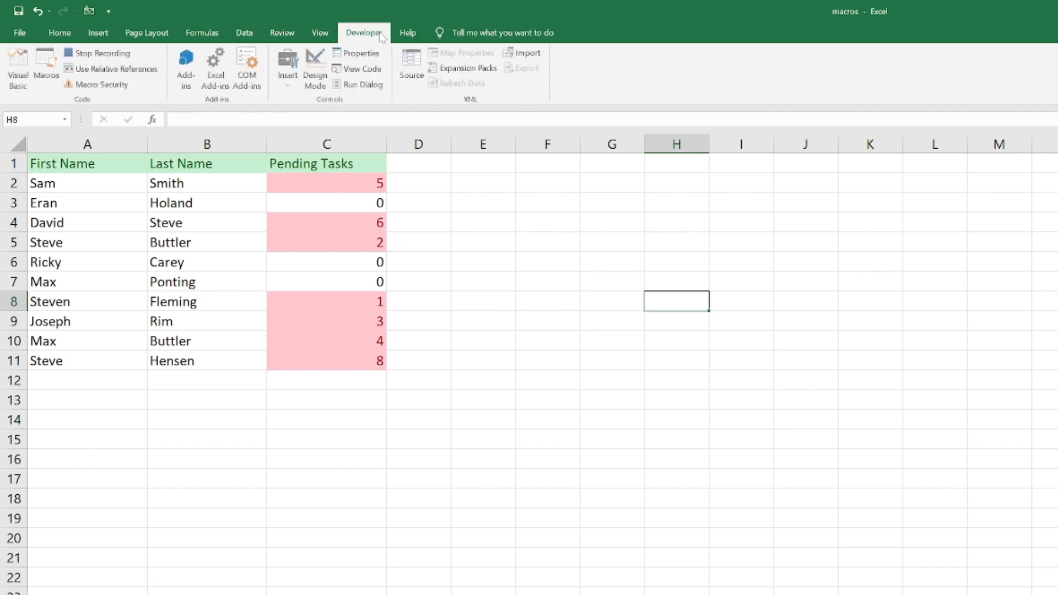
{"action": "left_click", "coordinate": [91, 57]}
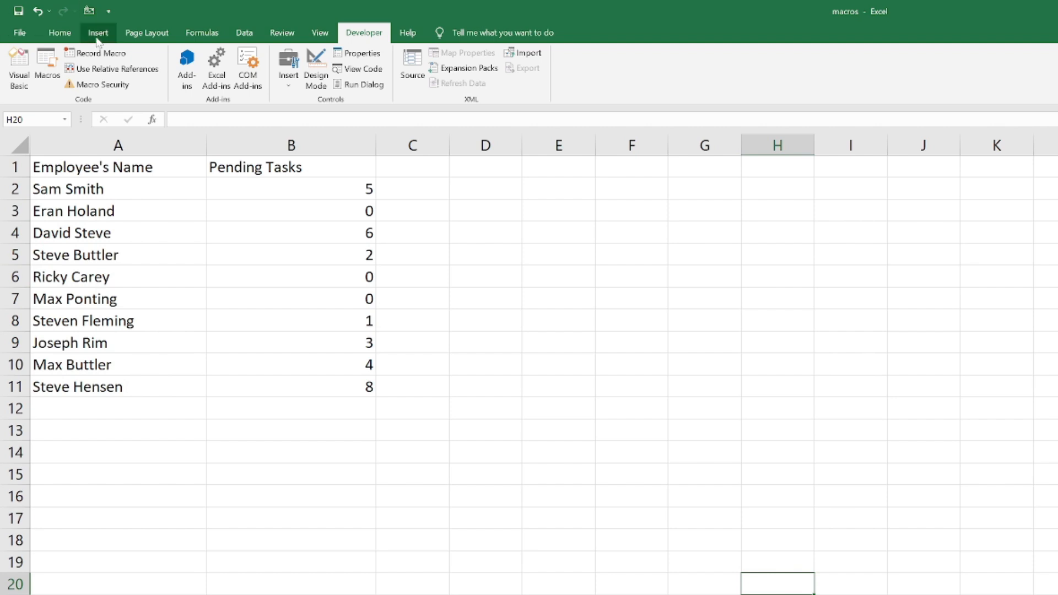
Run Employees_Data_macro on the sheet with the unsplit Employee's Name and Pending Tasks columns.
{"action": "left_click", "coordinate": [75, 33]}
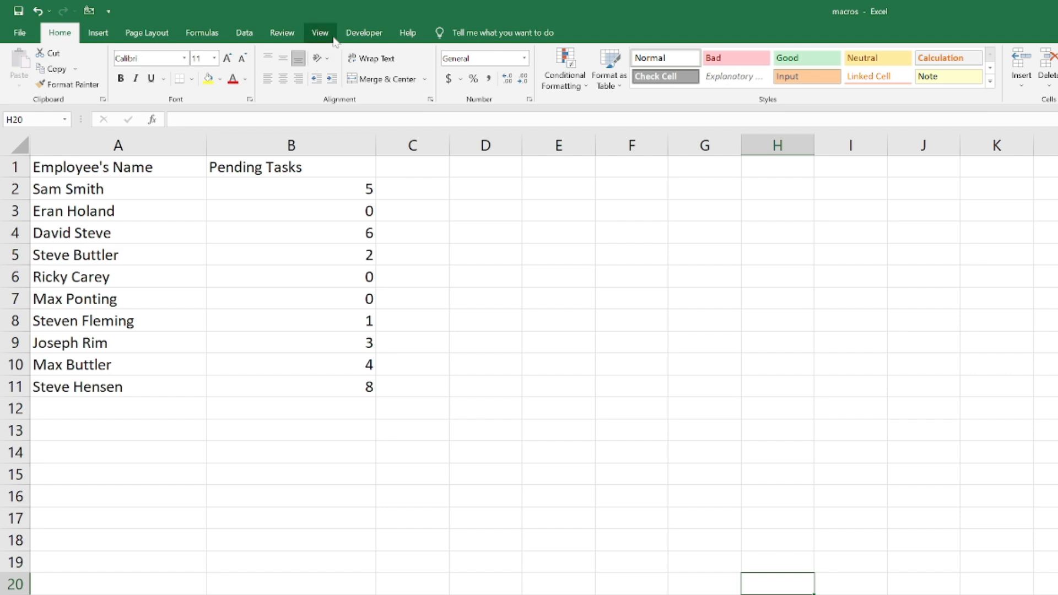
{"action": "left_click", "coordinate": [359, 32]}
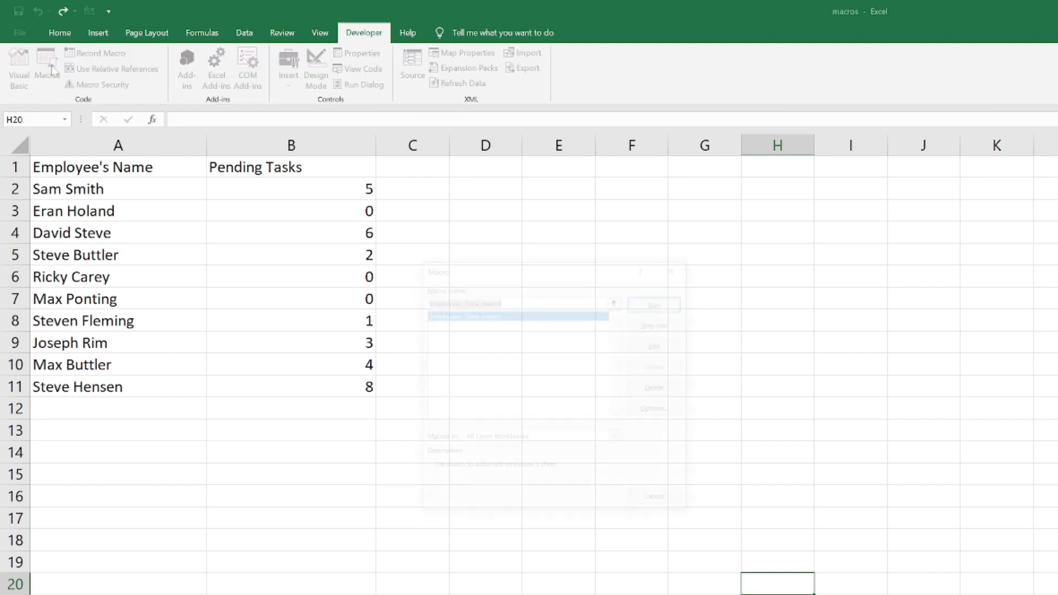
{"action": "left_click", "coordinate": [47, 71]}
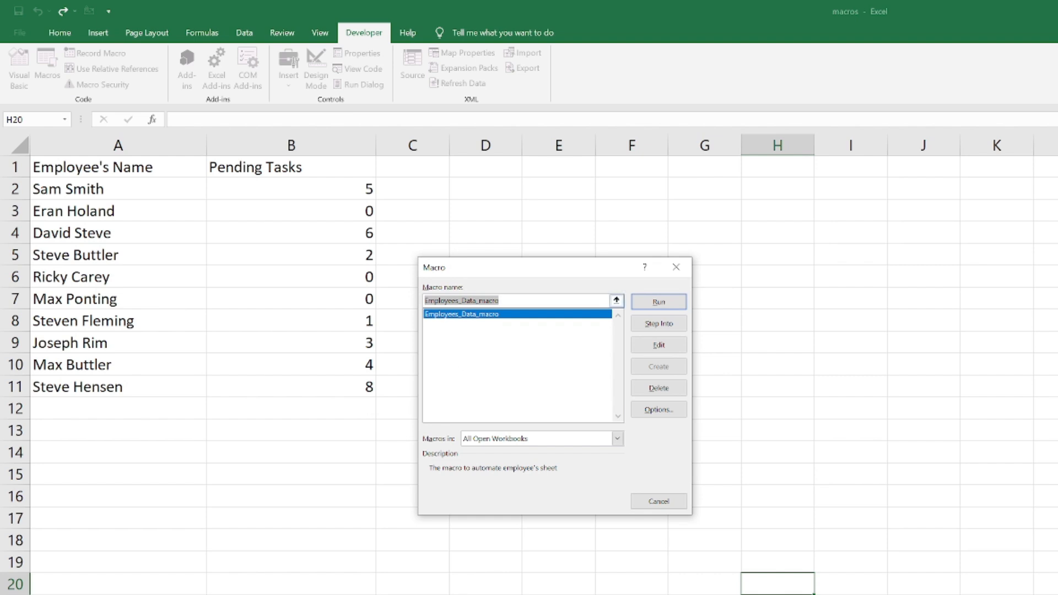
{"action": "left_click", "coordinate": [556, 359]}
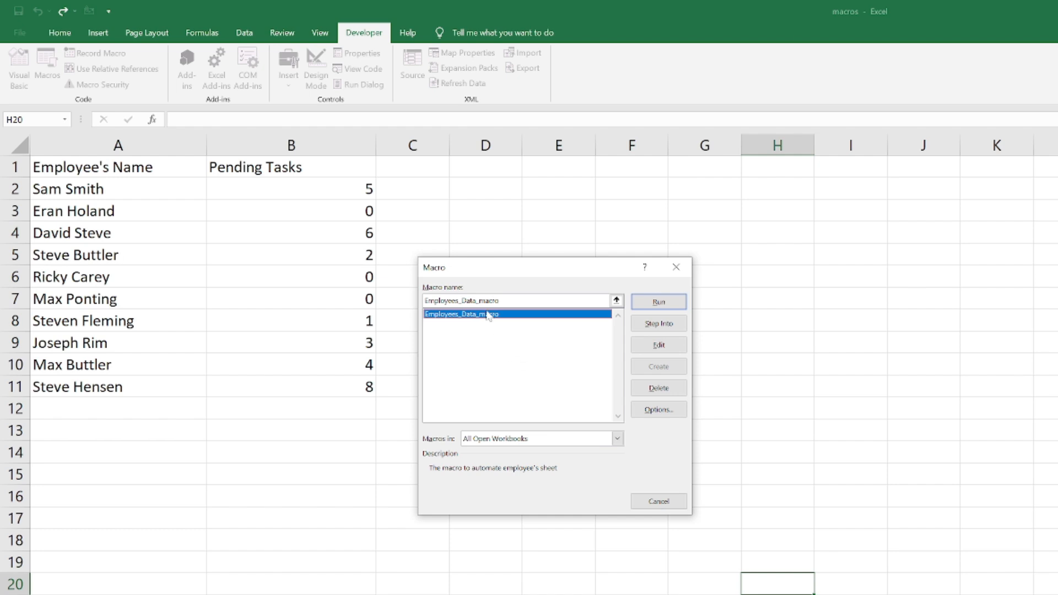
{"action": "left_click", "coordinate": [658, 303]}
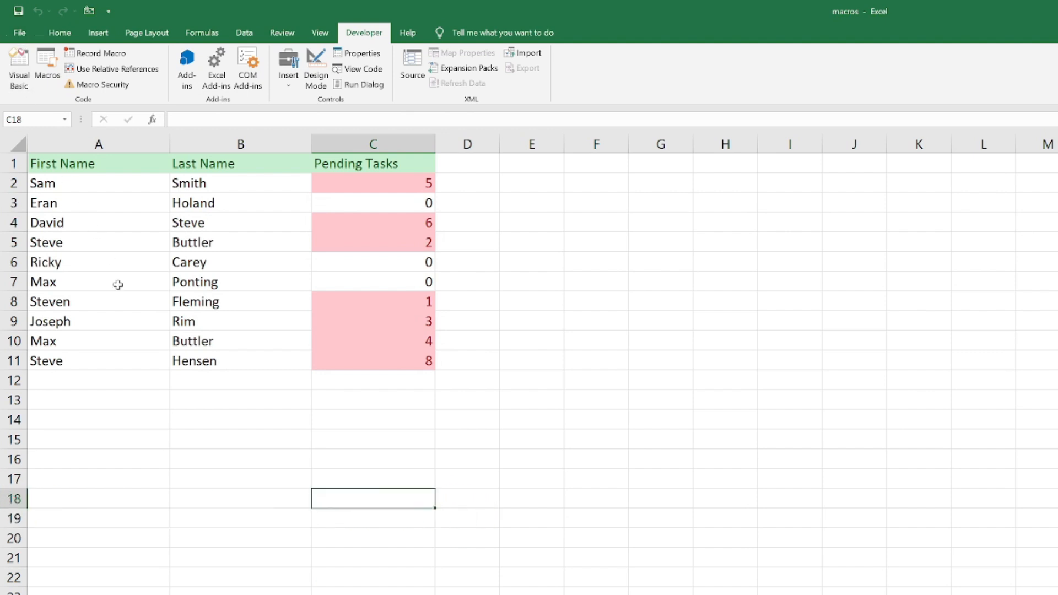
Save the workbook as an Excel Macro-Enabled Template named "macro" in the Custom Office Templates folder.
{"action": "left_click", "coordinate": [14, 36]}
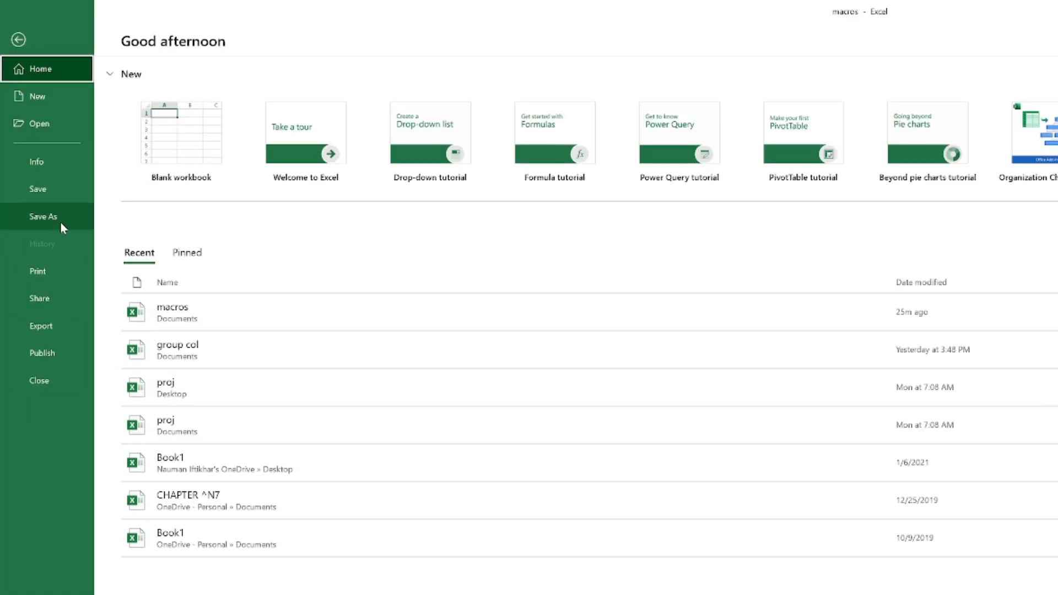
{"action": "left_click", "coordinate": [61, 223]}
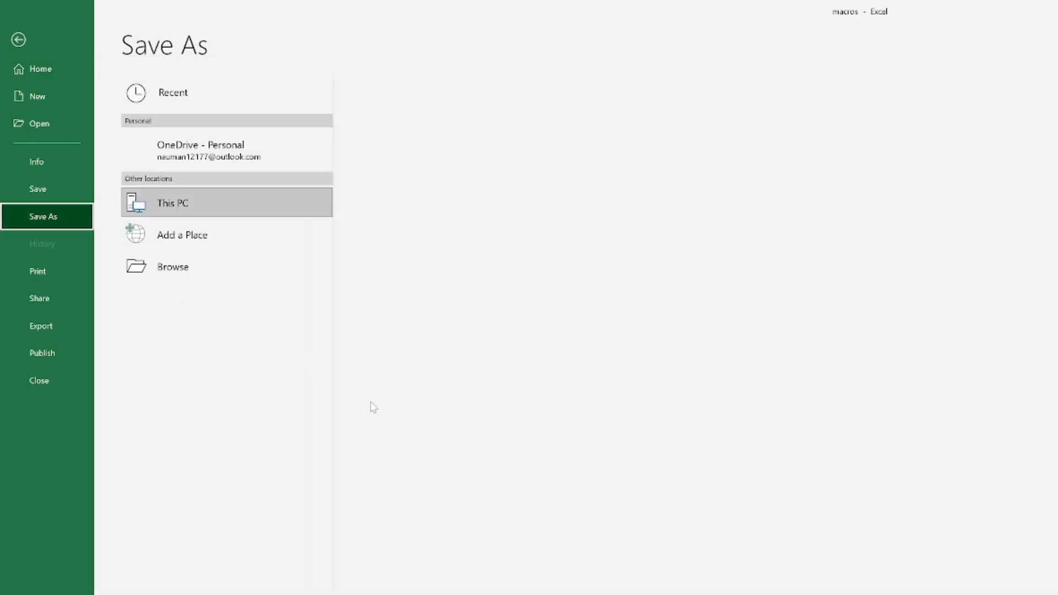
{"action": "left_click", "coordinate": [414, 161]}
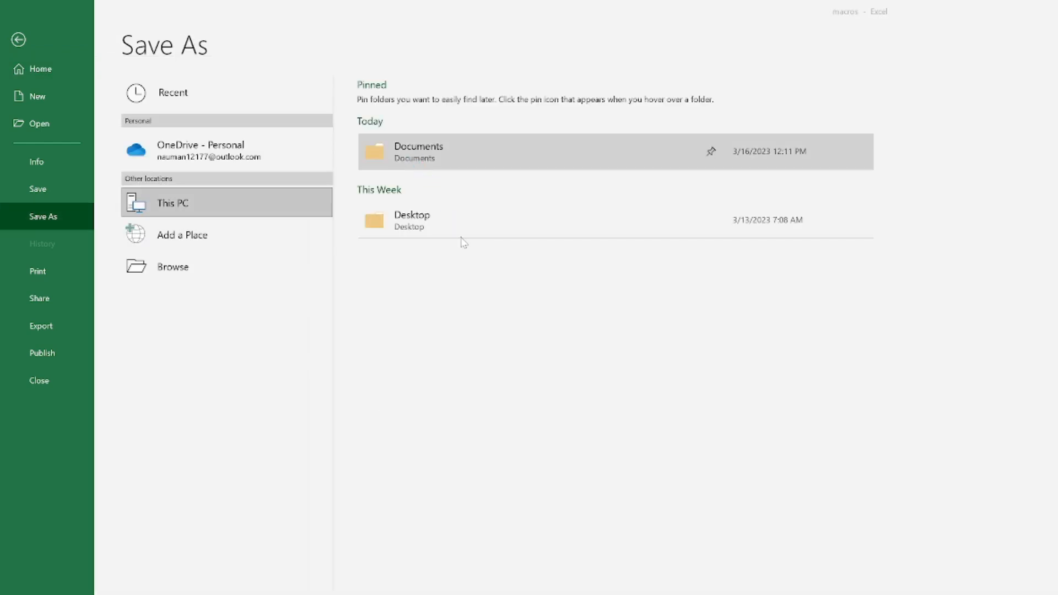
{"action": "left_click", "coordinate": [223, 324]}
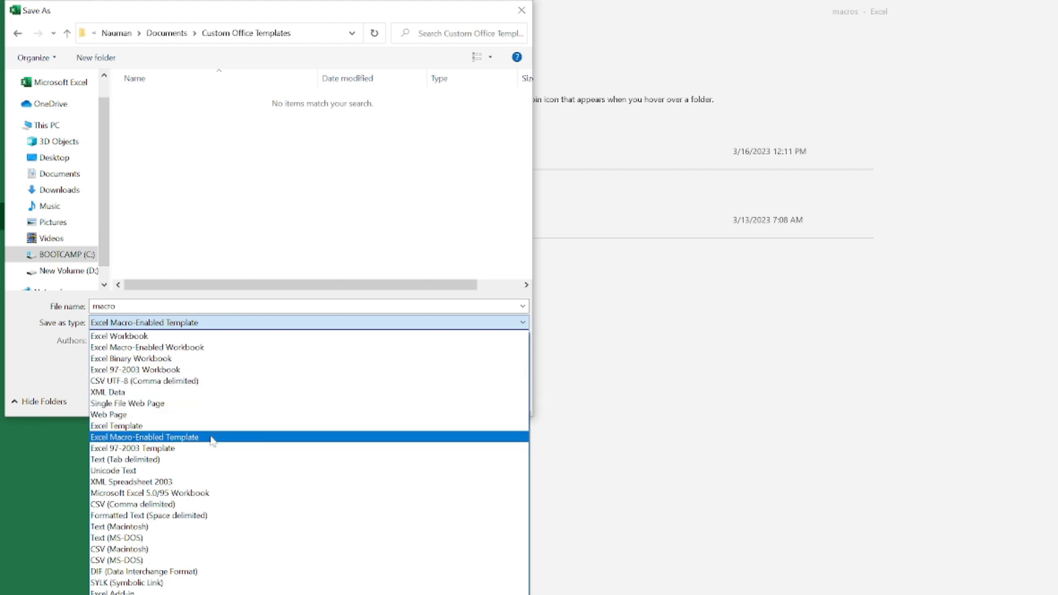
{"action": "left_click", "coordinate": [213, 439]}
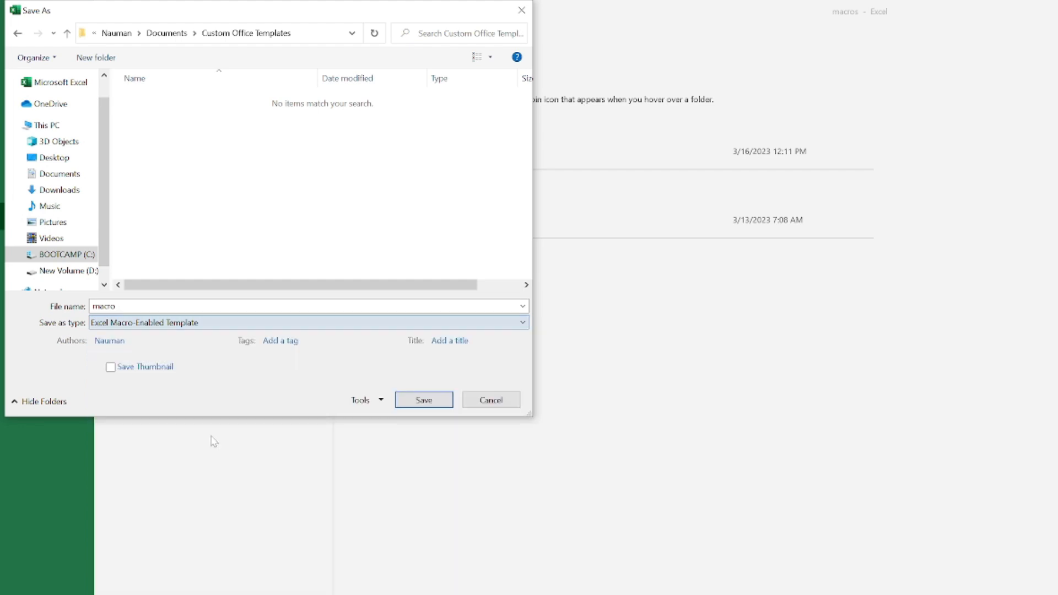
{"action": "left_click", "coordinate": [410, 402]}
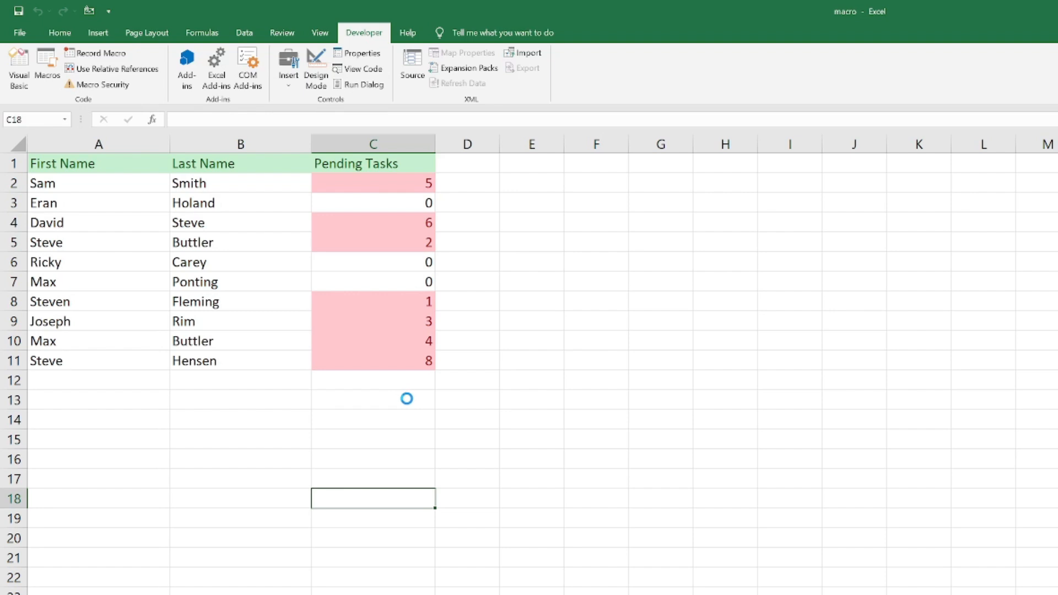